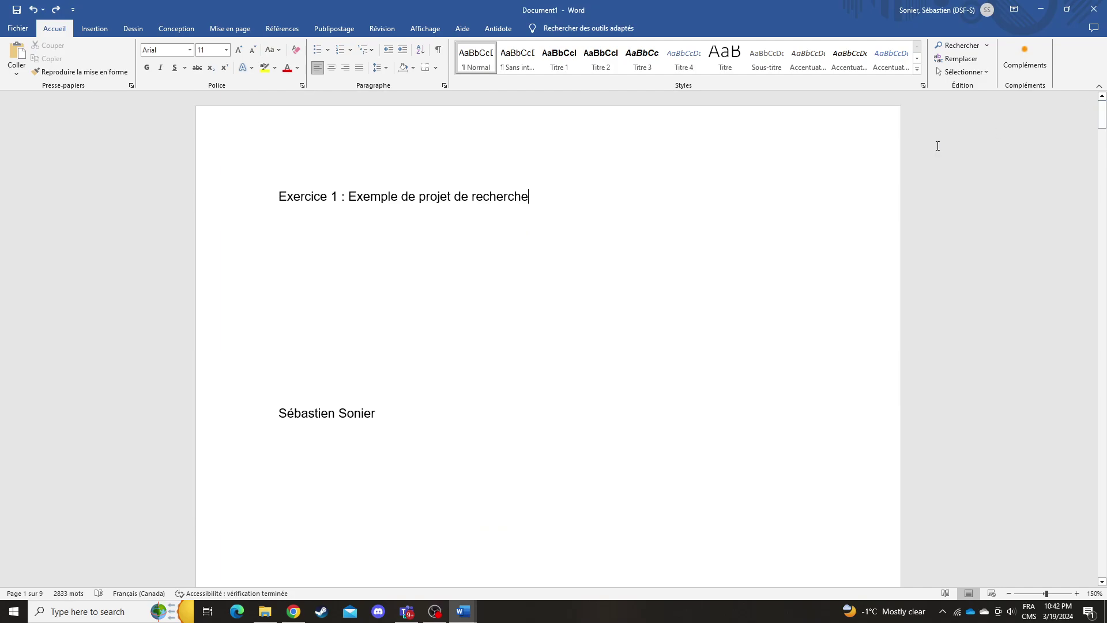
Step: Insert a next-page section break (Page suivante) on the blank line after the table of contents
scroll(622, 214, "down", 15)
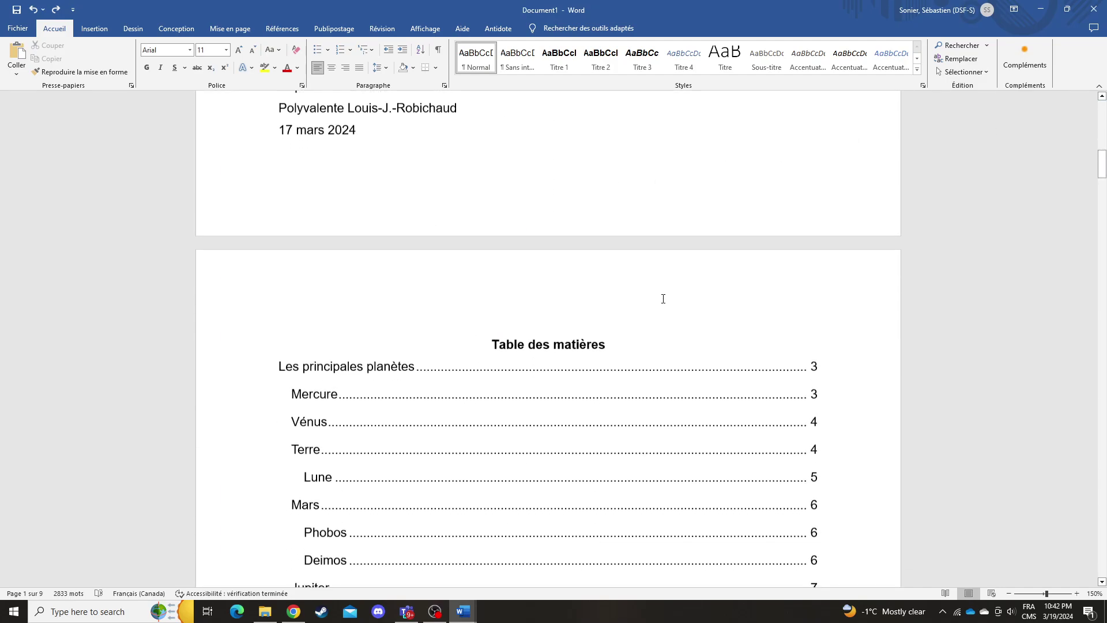
scroll(797, 334, "down", 6)
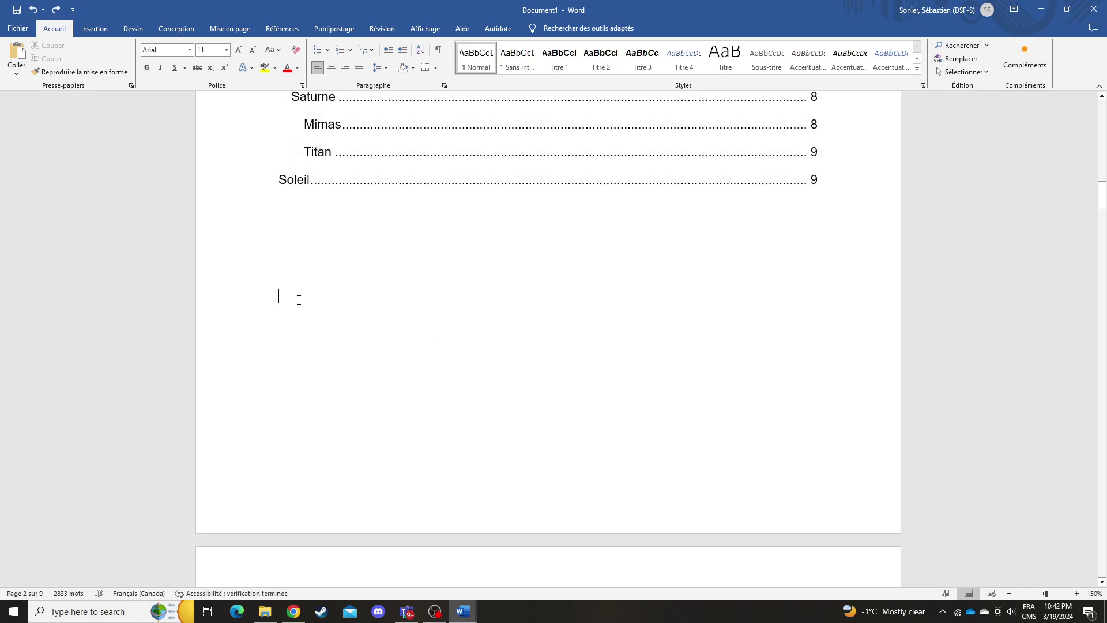
left_click(231, 32)
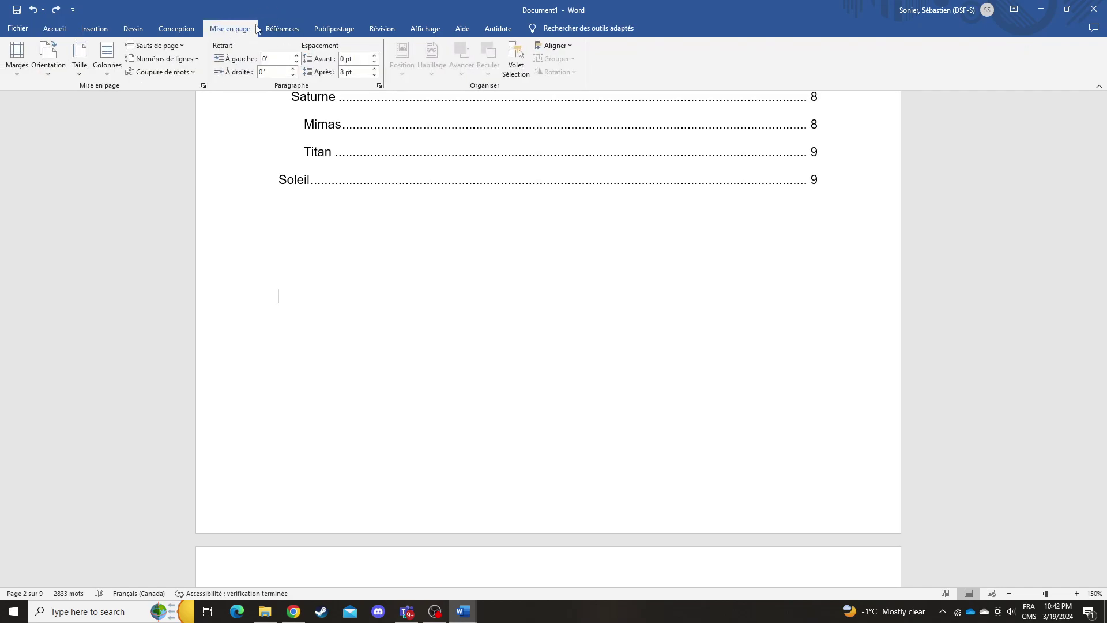
left_click(171, 47)
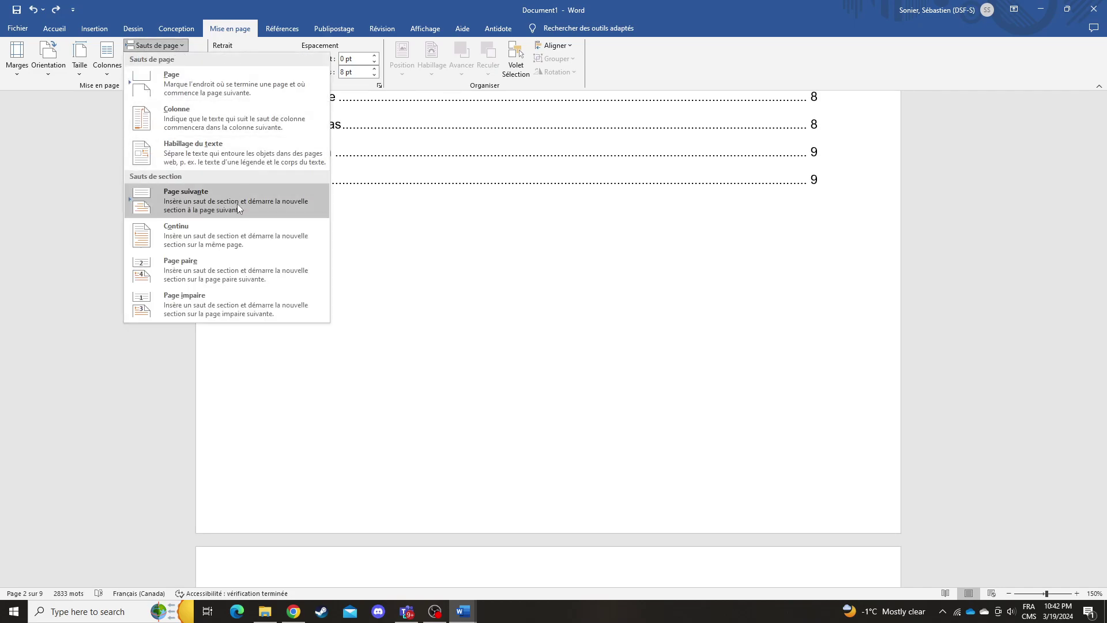
left_click(237, 203)
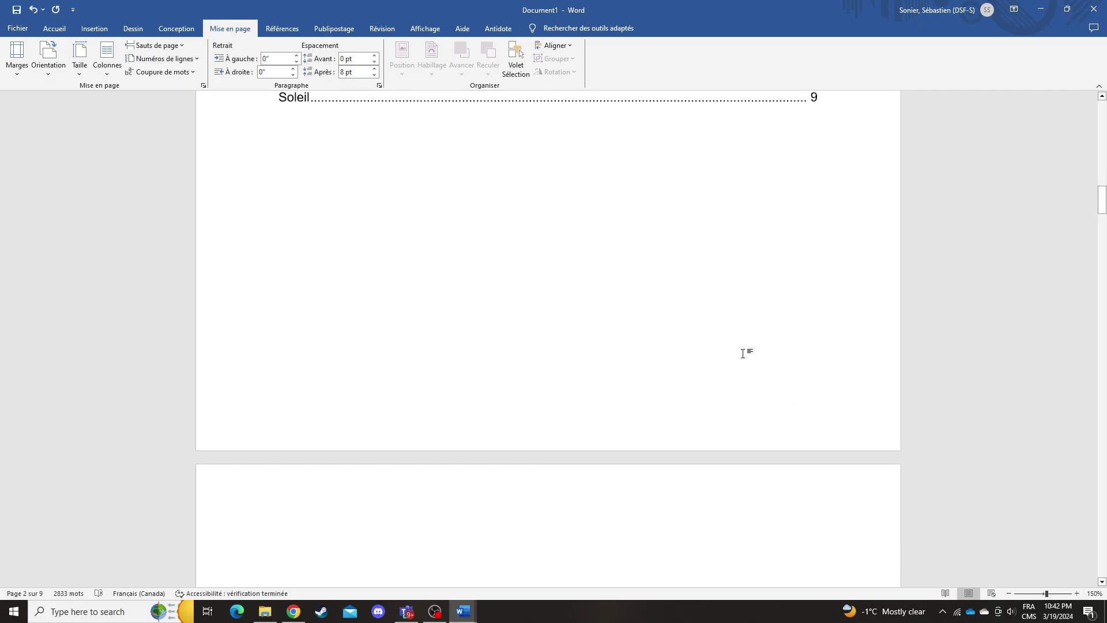
Step: Open the header of the page after the table of contents and examine the section labels and link-to-previous markers
scroll(635, 318, "down", 3)
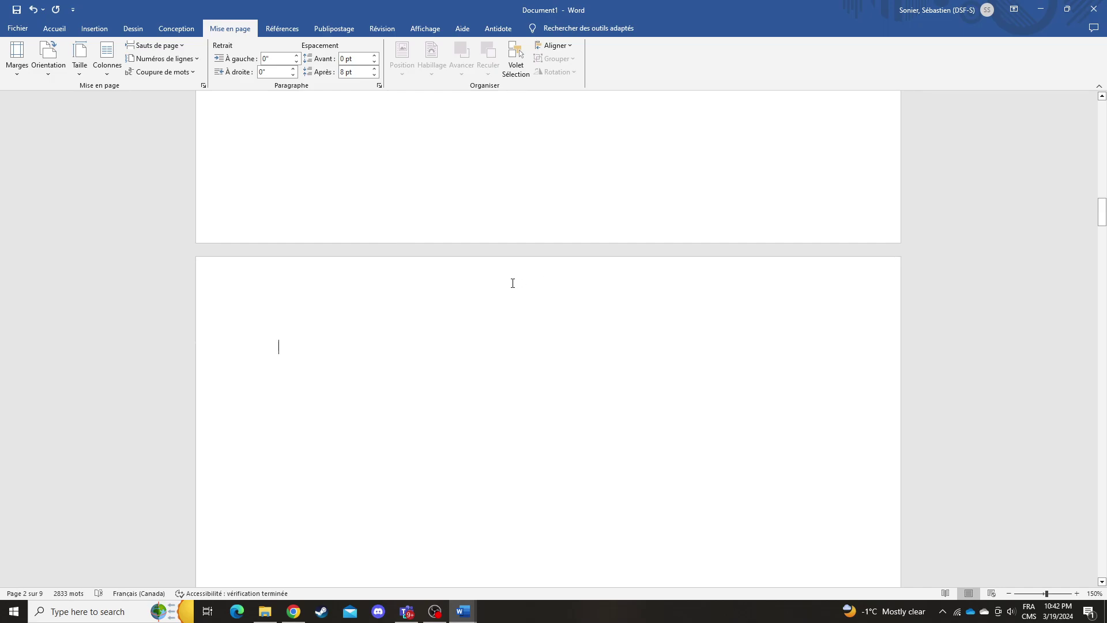
double_click(513, 283)
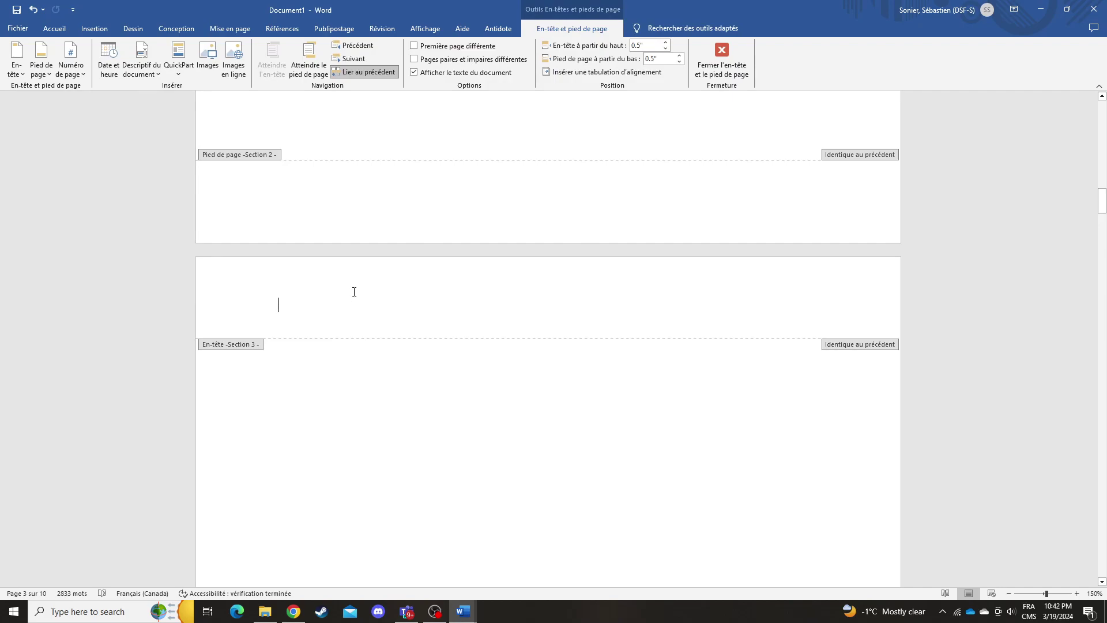
scroll(355, 302, "up", 2)
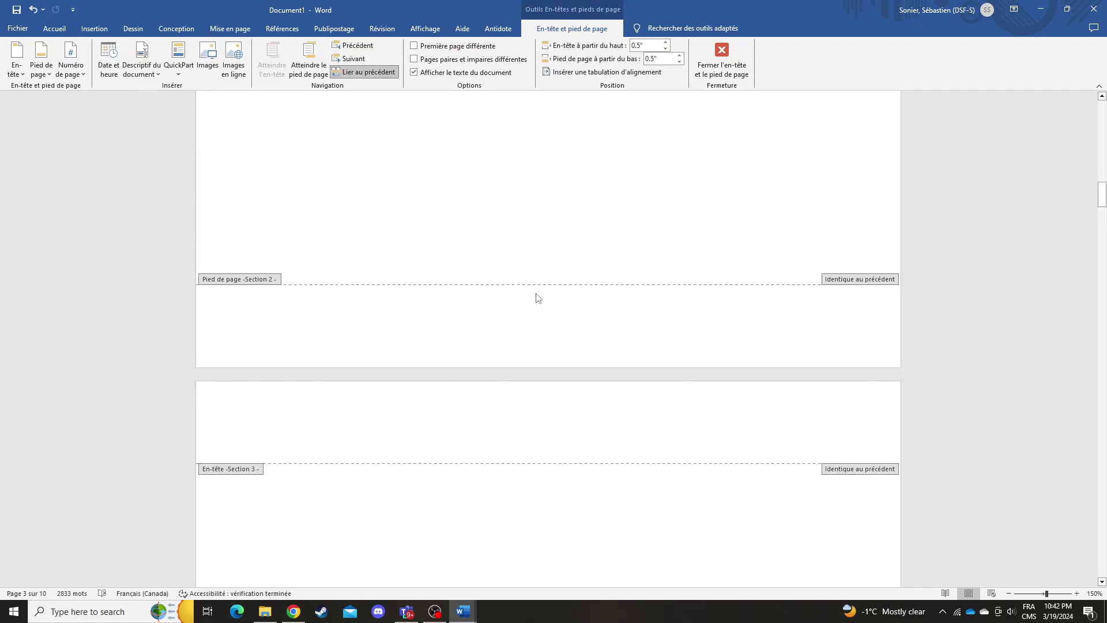
scroll(499, 438, "up", 15)
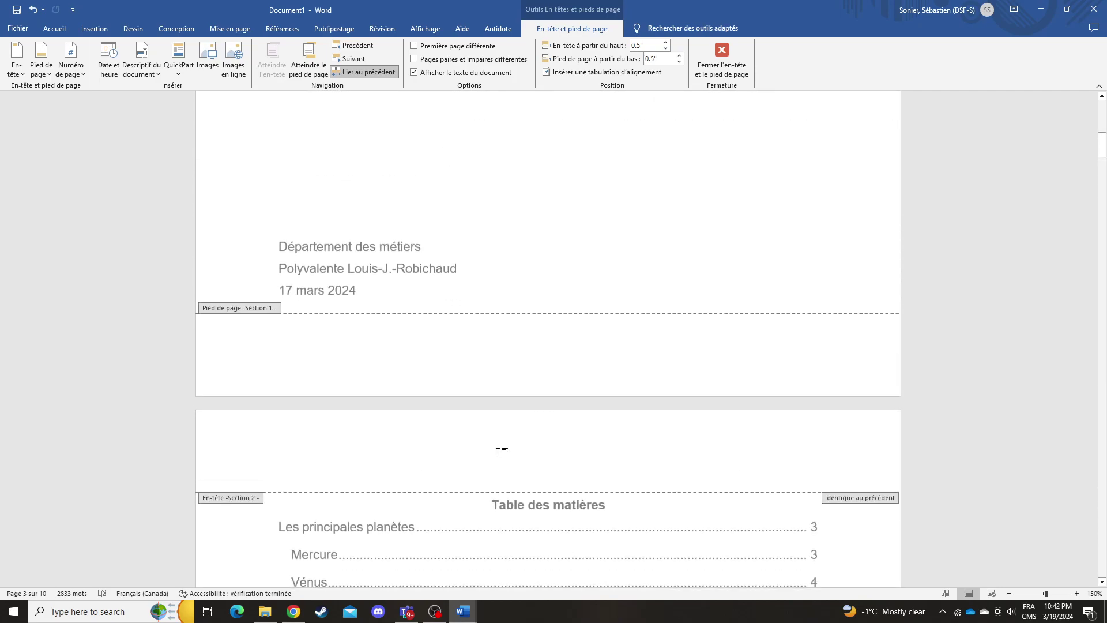
scroll(485, 446, "down", 5)
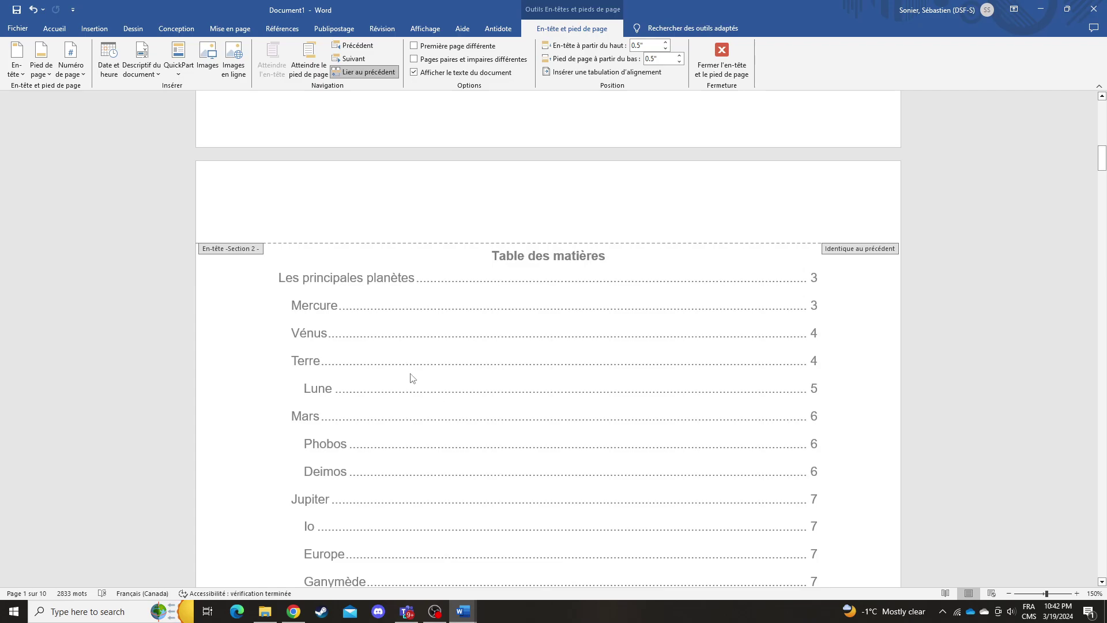
scroll(398, 346, "down", 9)
scroll(455, 323, "down", 6)
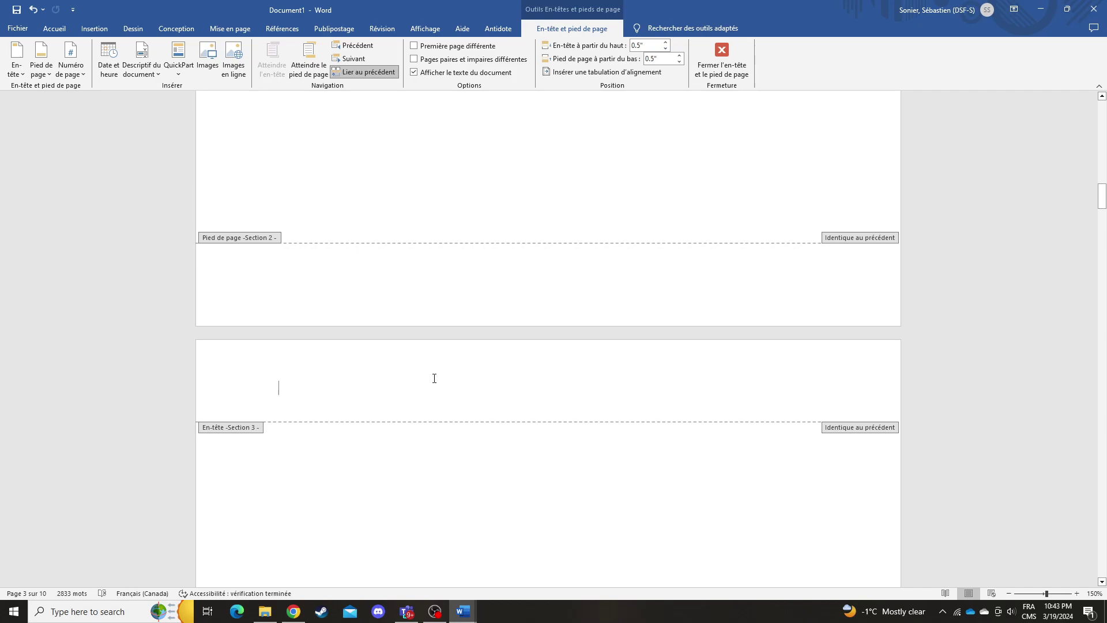
scroll(437, 382, "down", 8)
scroll(605, 392, "up", 6)
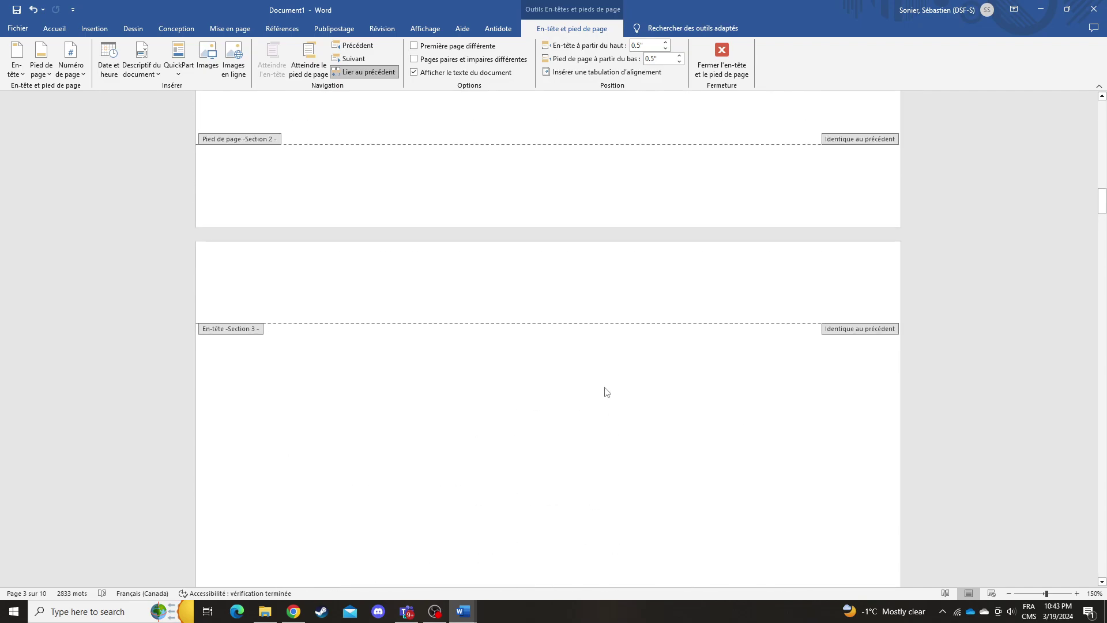
scroll(606, 392, "up", 1)
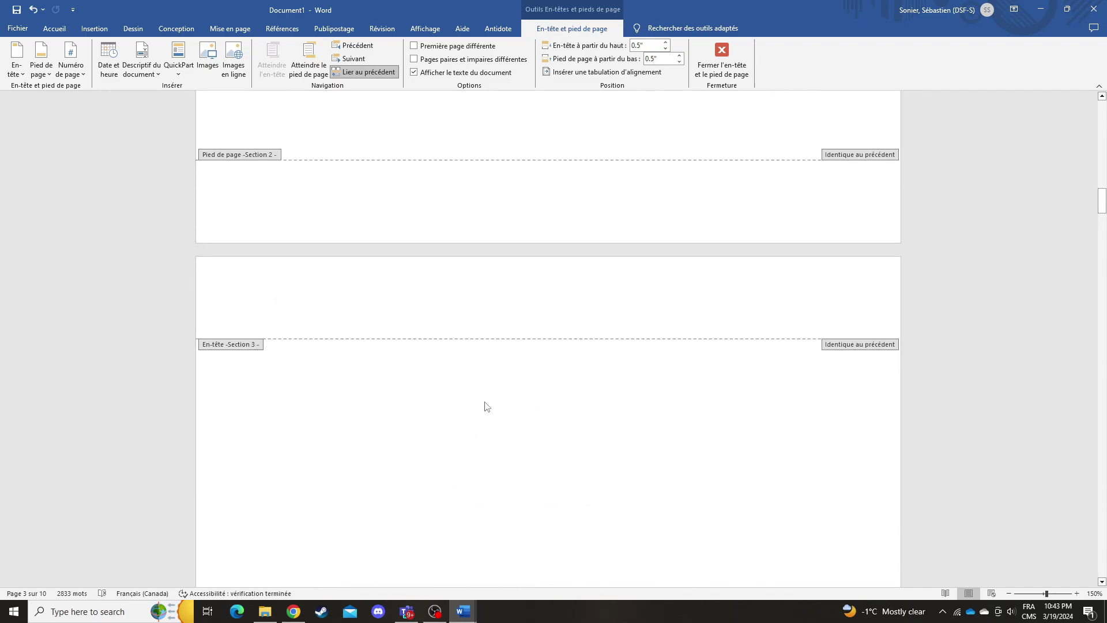
scroll(478, 402, "up", 6)
scroll(428, 395, "up", 4)
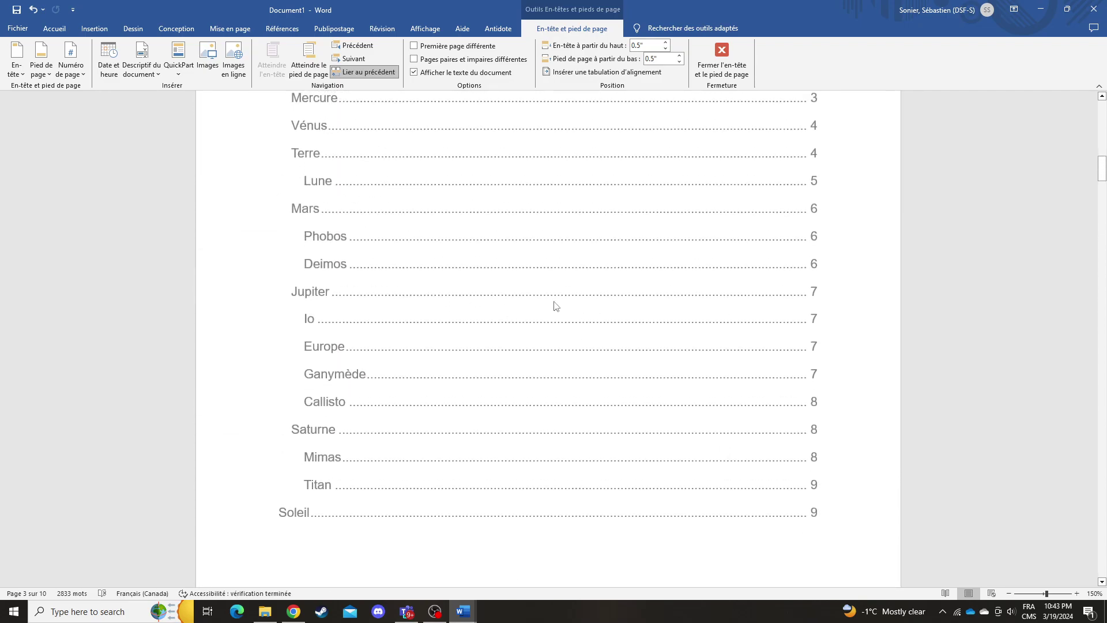
scroll(402, 327, "down", 10)
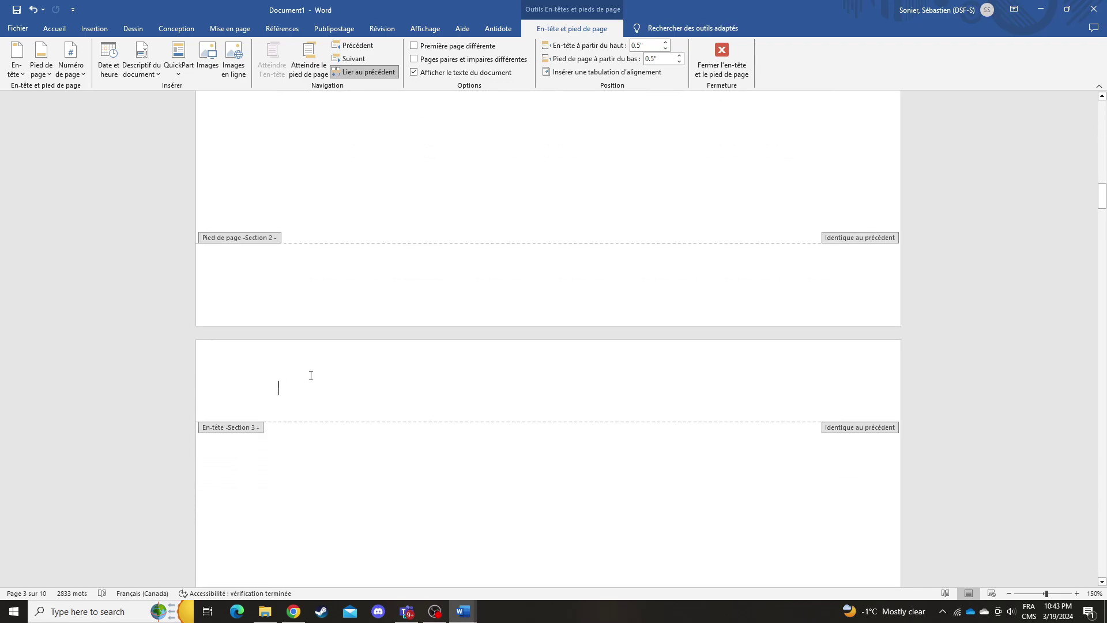
Step: Unlink the section 3 header from the previous section's header
left_click(269, 392)
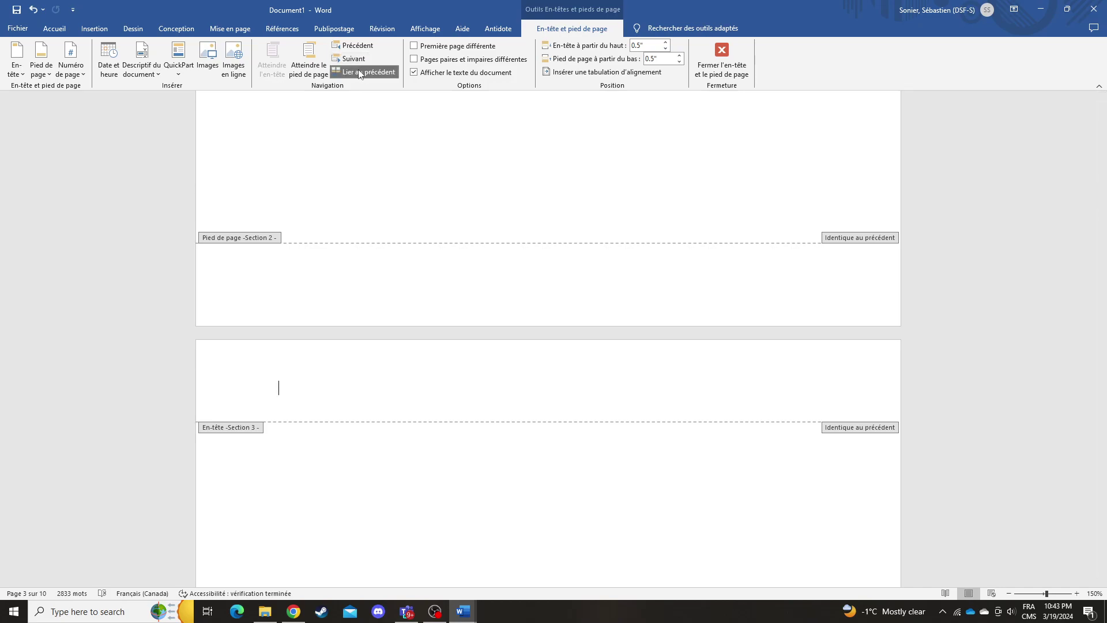
left_click(367, 74)
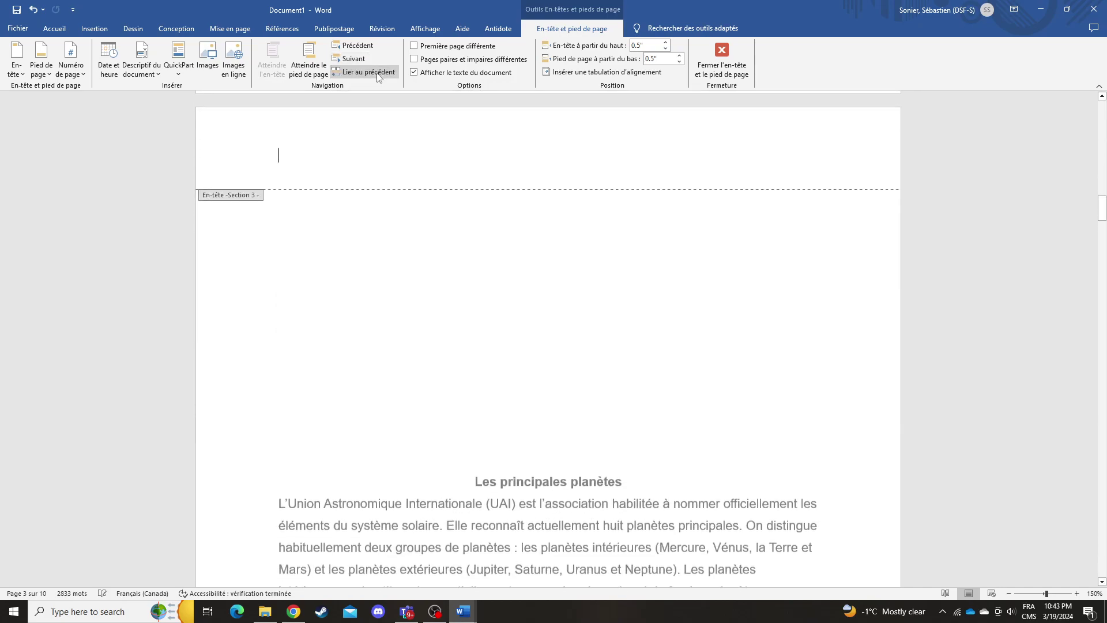
scroll(344, 226, "up", 2)
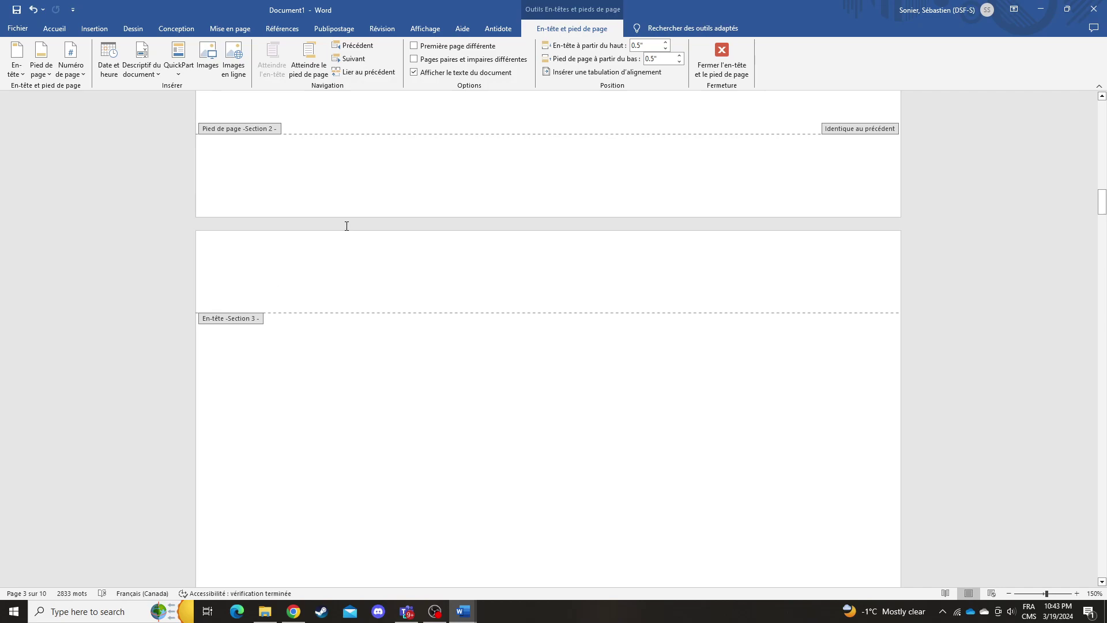
Step: Enter 1 as test text in the section 3 header and return to the document body
type("1")
key("Return")
double_click(515, 374)
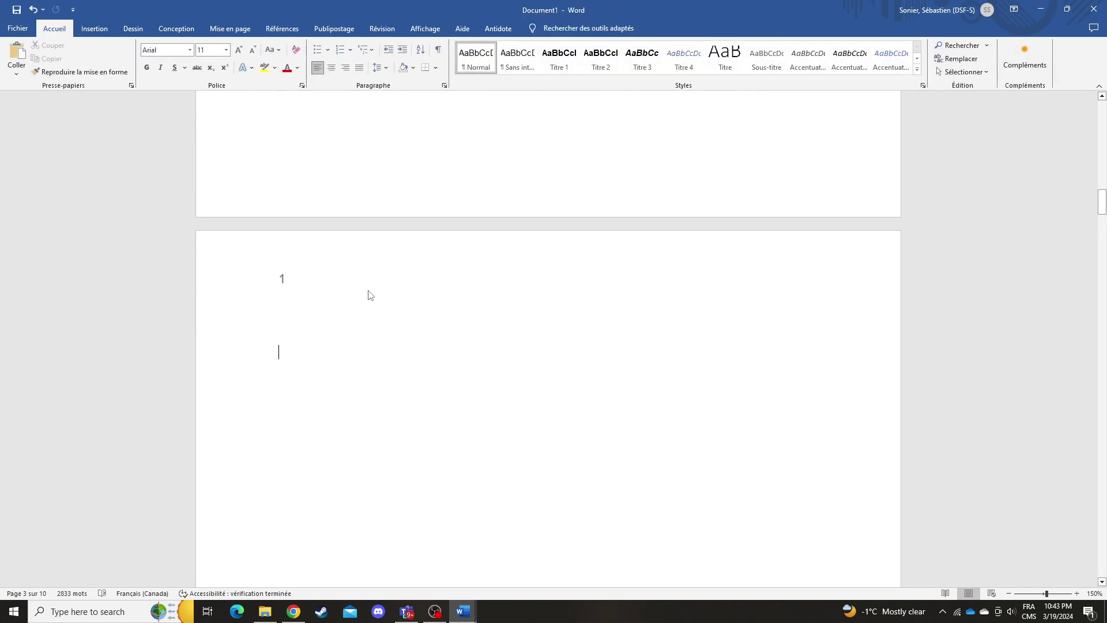
Step: Examine the headers from the cover page through the body pages to check where the test number appears
scroll(394, 270, "down", 5)
scroll(394, 271, "down", 10)
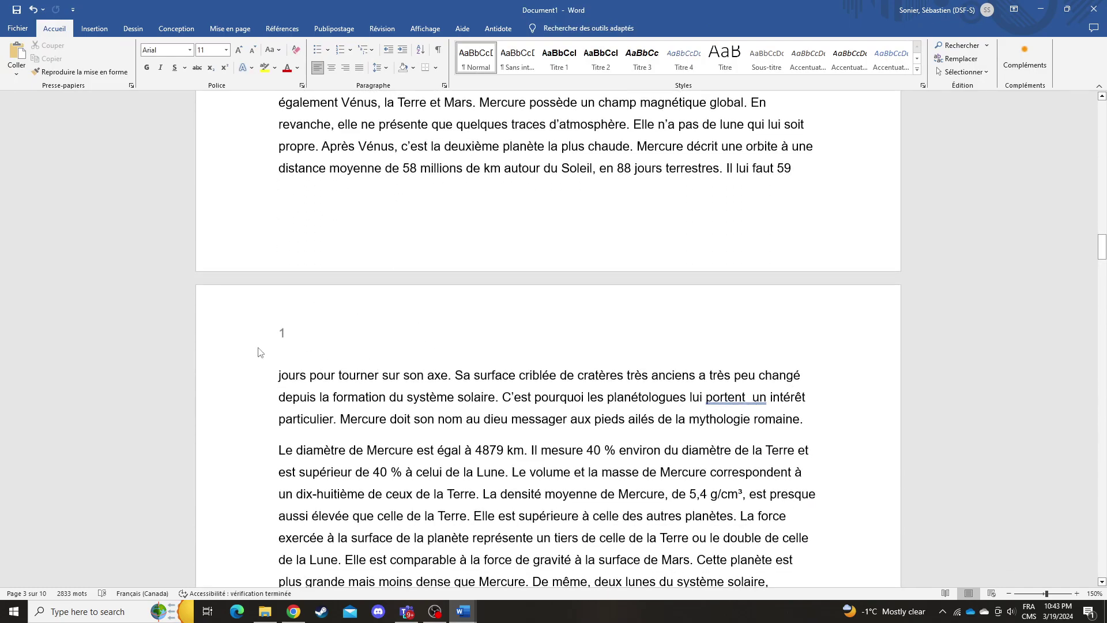
scroll(431, 337, "down", 8)
left_click_drag(1102, 284, 1102, 156)
scroll(439, 306, "up", 15)
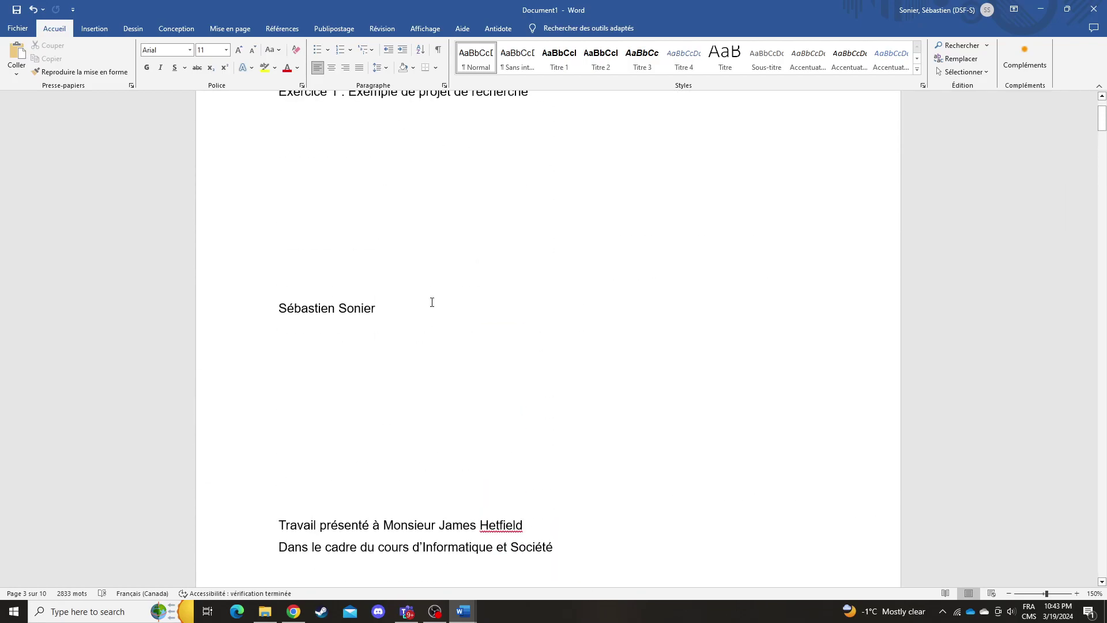
scroll(441, 303, "down", 20)
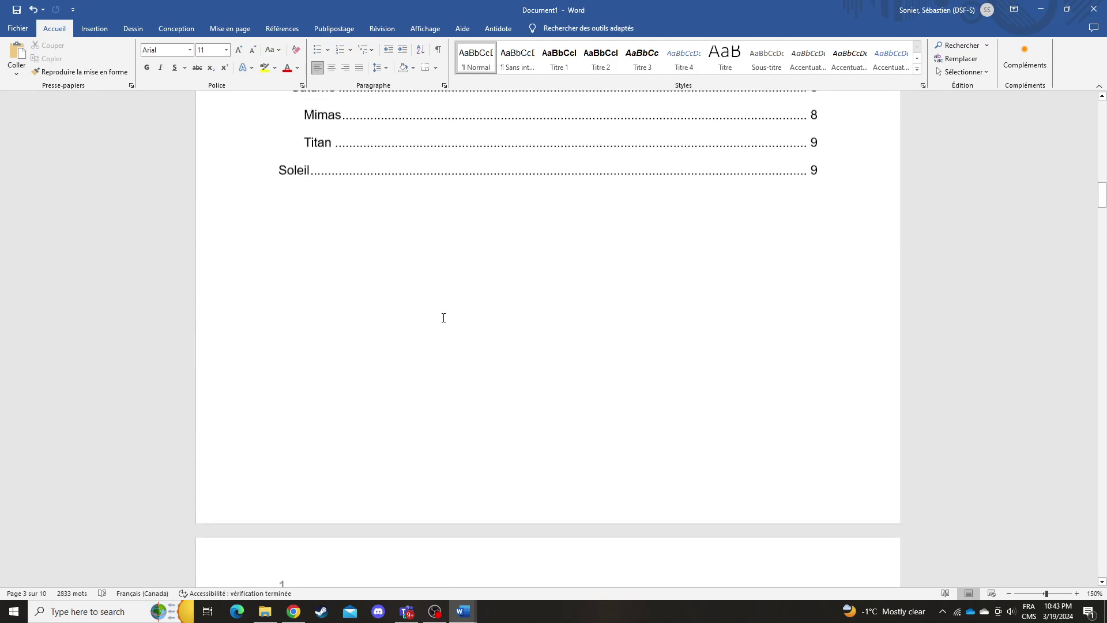
scroll(391, 318, "down", 2)
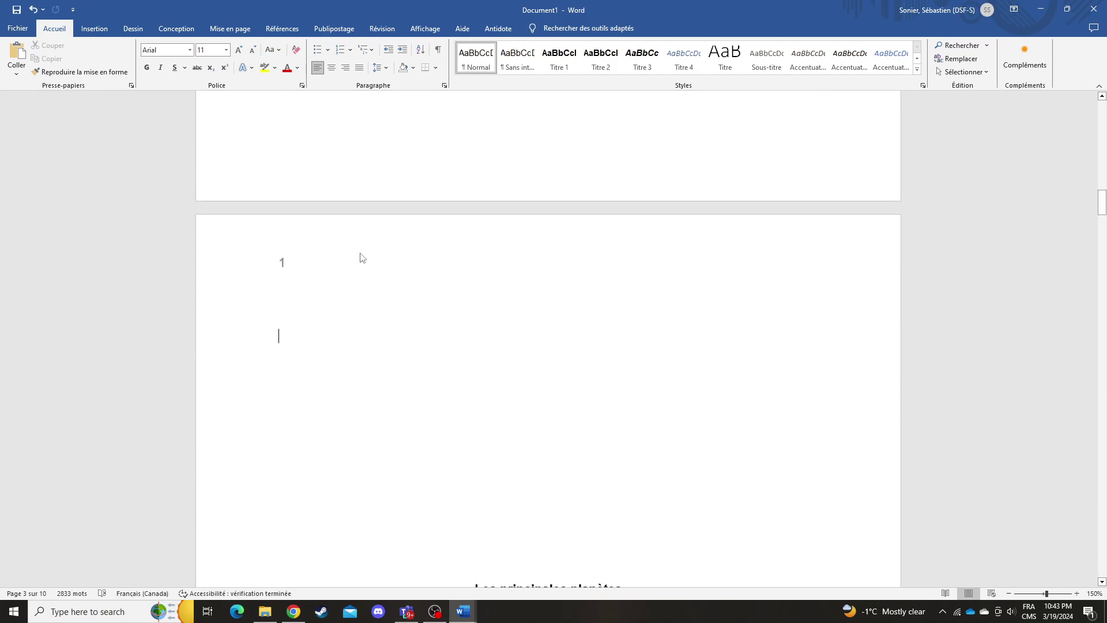
scroll(361, 258, "up", 7)
mouse_move(1100, 184)
left_mouse_down()
mouse_move(1100, 115)
mouse_move(1100, 205)
left_mouse_up()
Step: Delete the test text 1 from the section 3 header and close the header
double_click(289, 233)
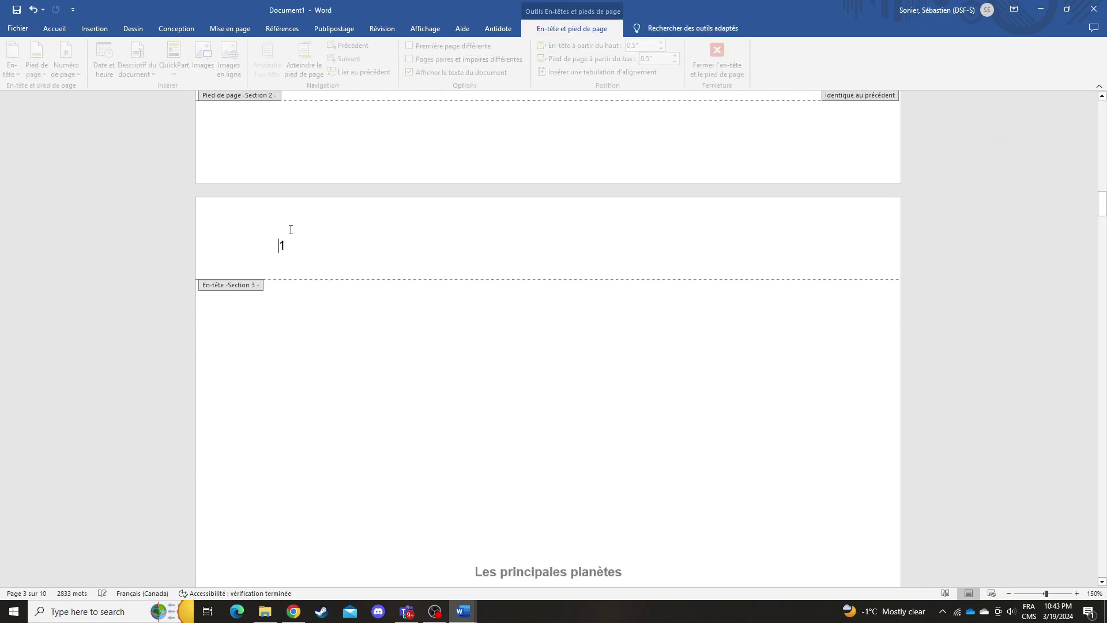
left_click(434, 221)
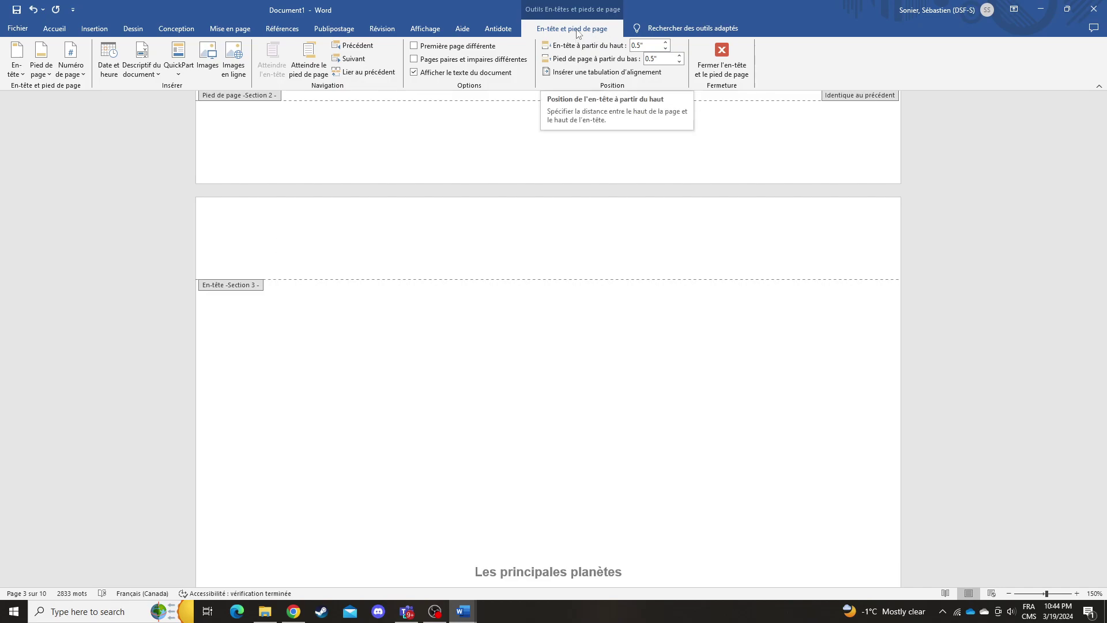
double_click(594, 333)
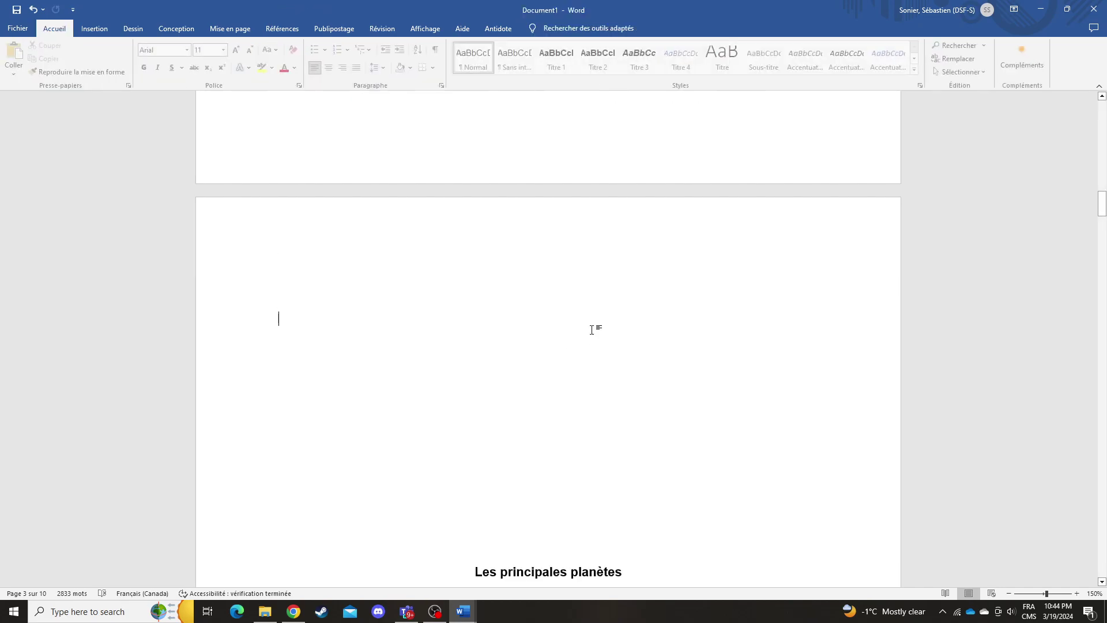
double_click(602, 231)
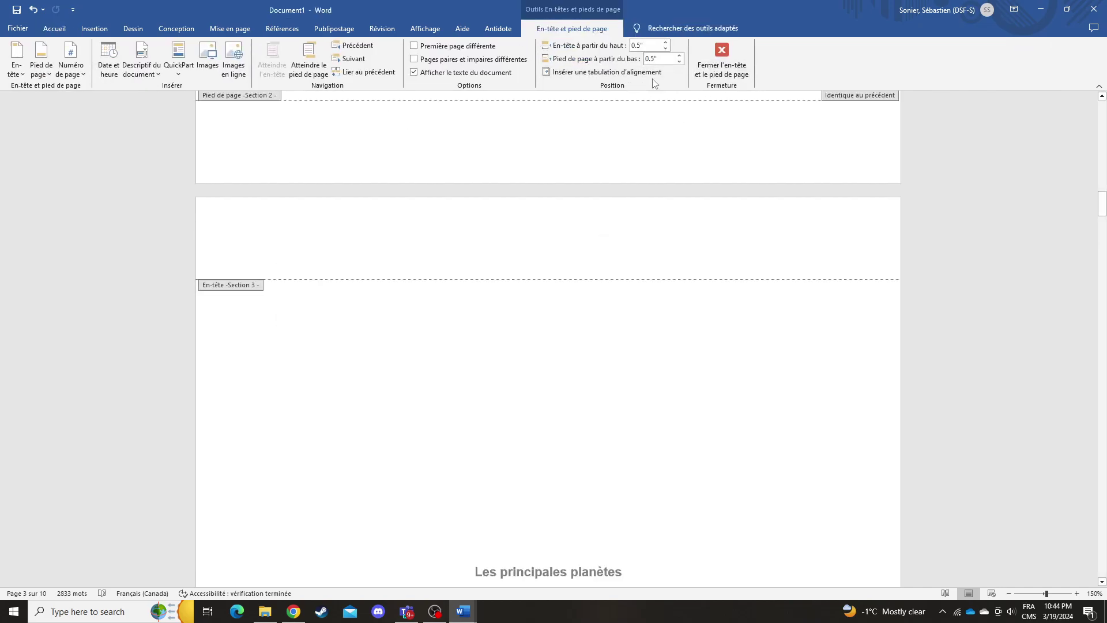
left_click(722, 56)
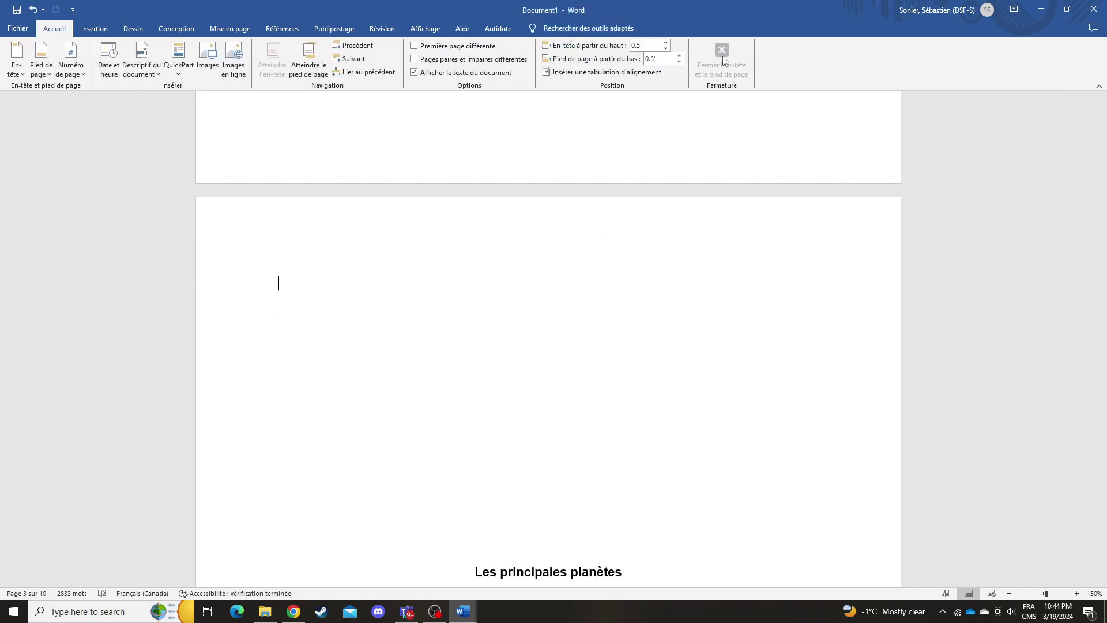
Step: Insert an automatic page number at the top of the page in the section 3 header using the Numéro normal 3 style
double_click(649, 233)
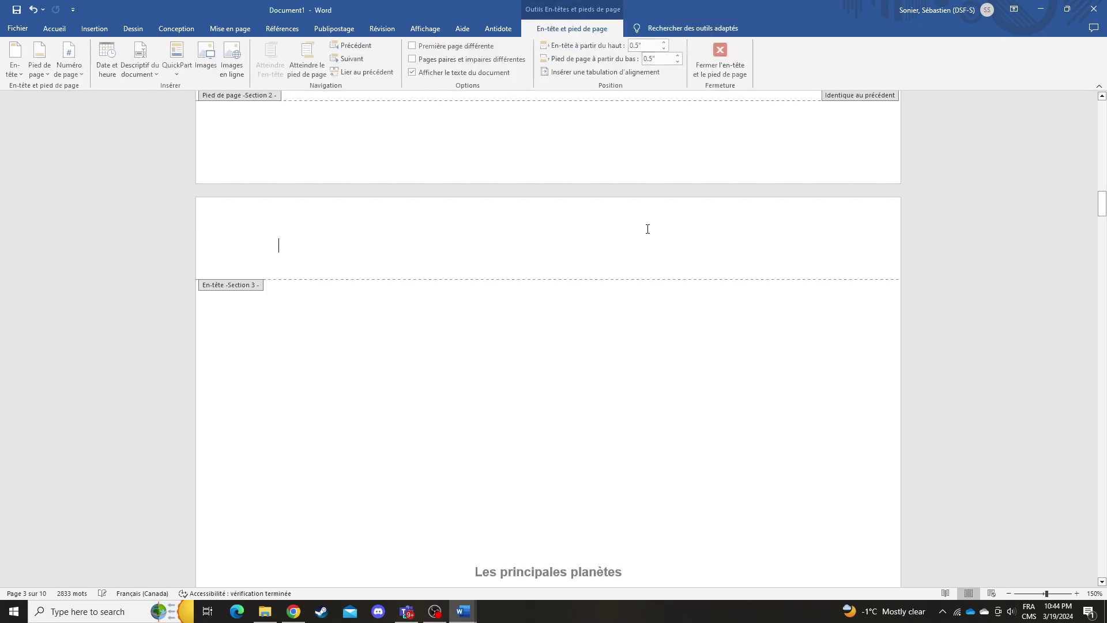
left_click(79, 72)
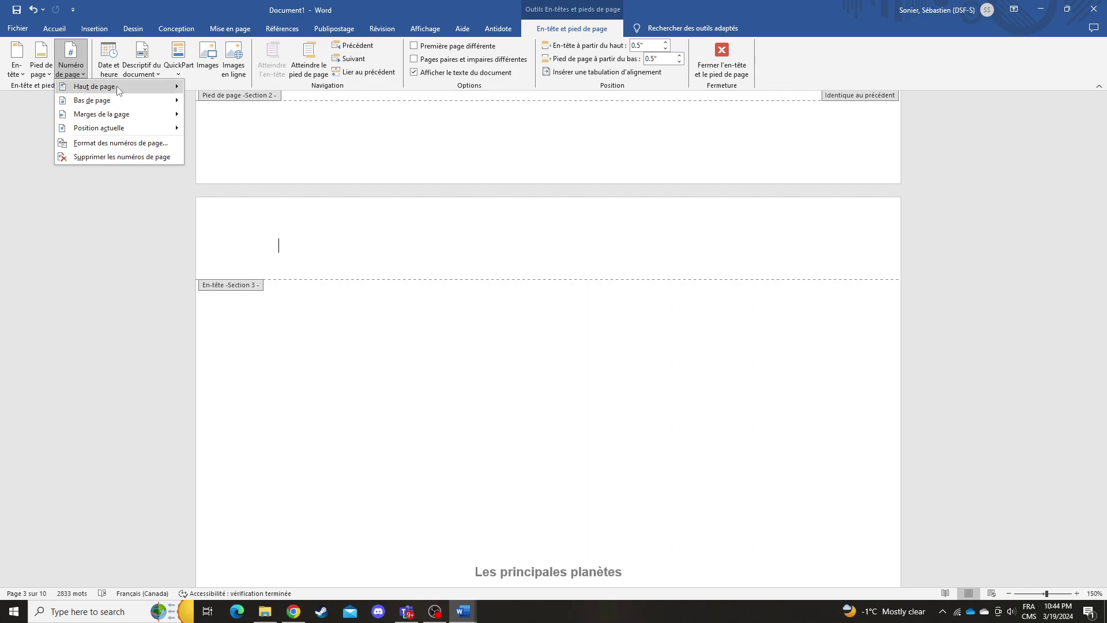
mouse_move(119, 91)
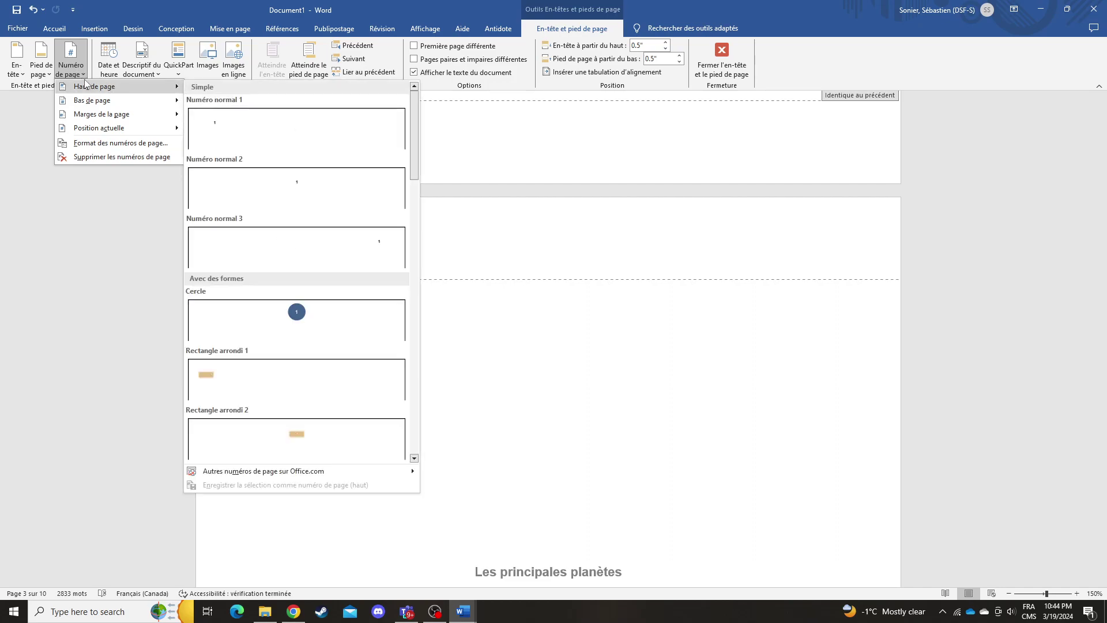
left_click(364, 249)
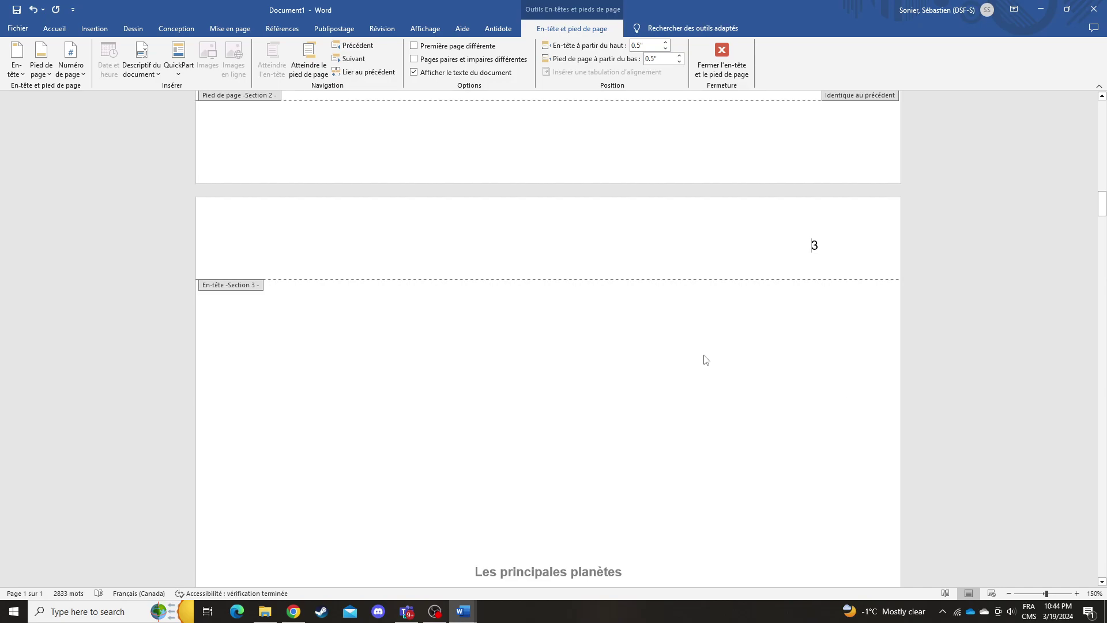
Step: Set the section 3 page numbering to start at 1 and return to the document body
scroll(604, 347, "down", 2)
scroll(604, 347, "down", 1)
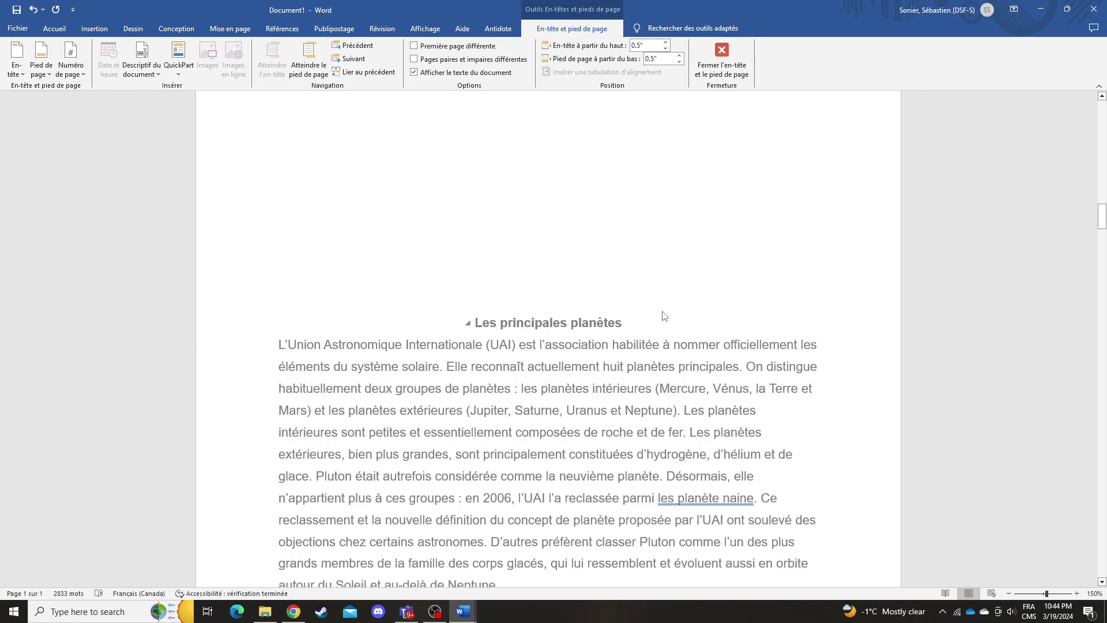
scroll(664, 316, "up", 3)
left_click(823, 286)
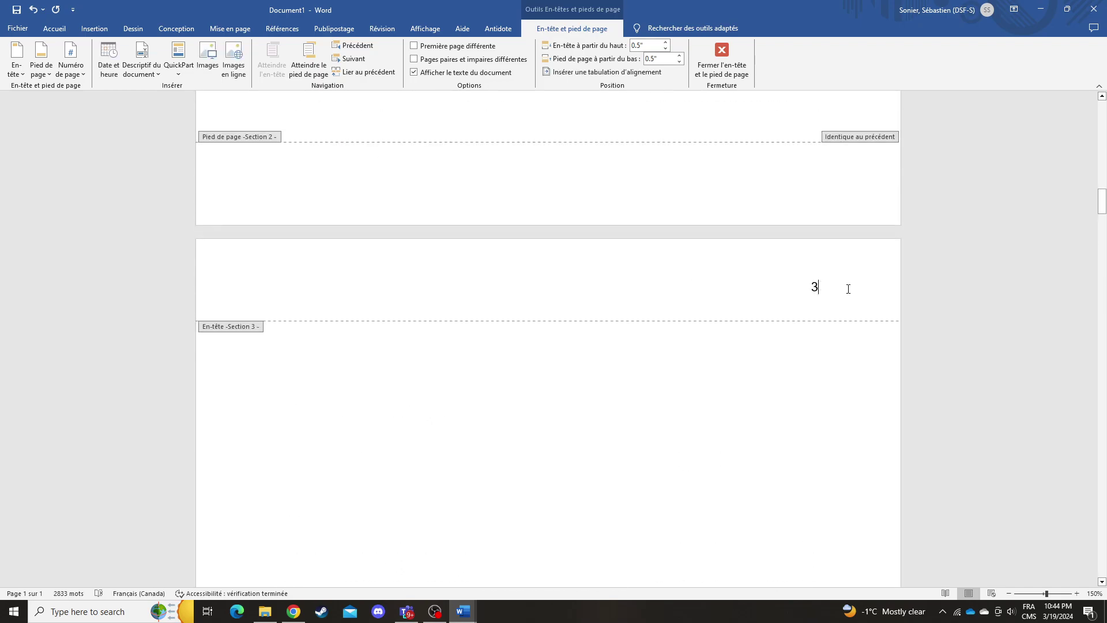
left_click(79, 75)
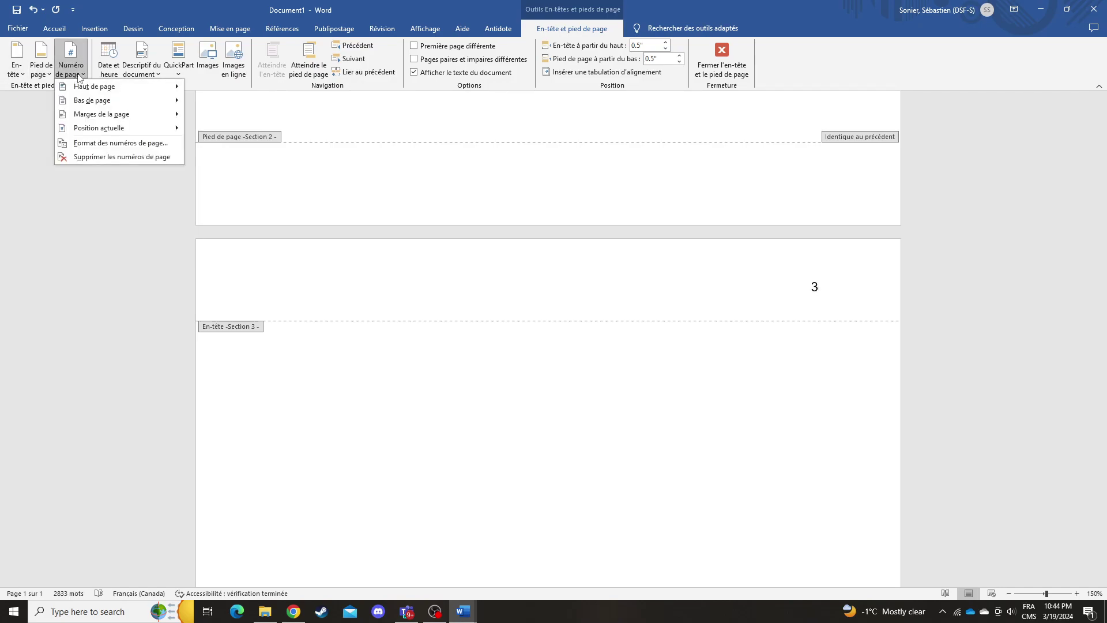
left_click(119, 143)
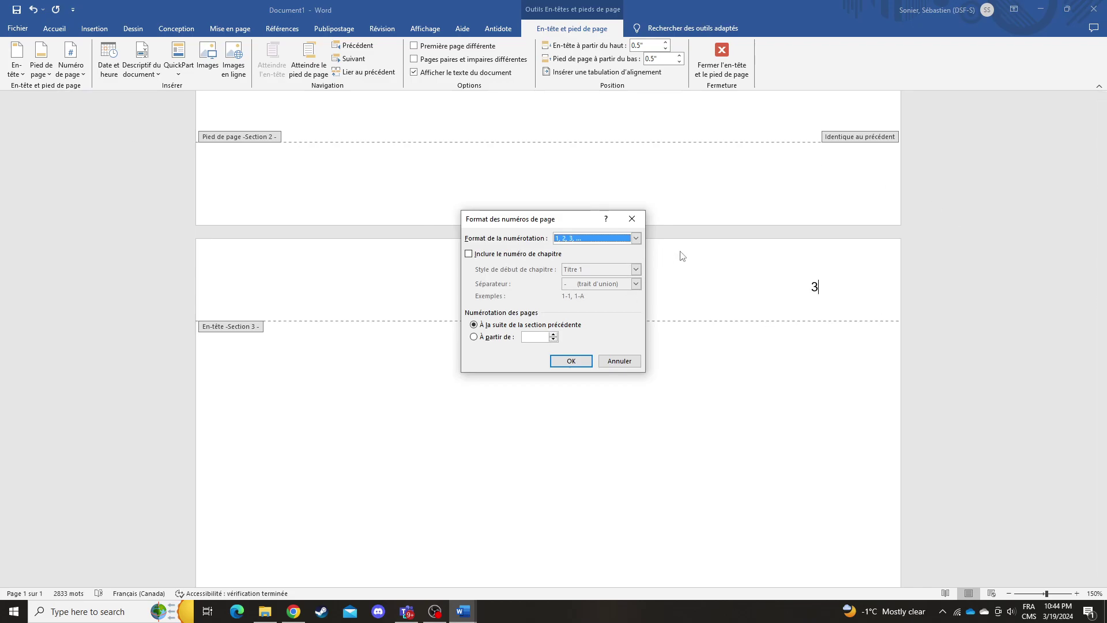
left_click(474, 338)
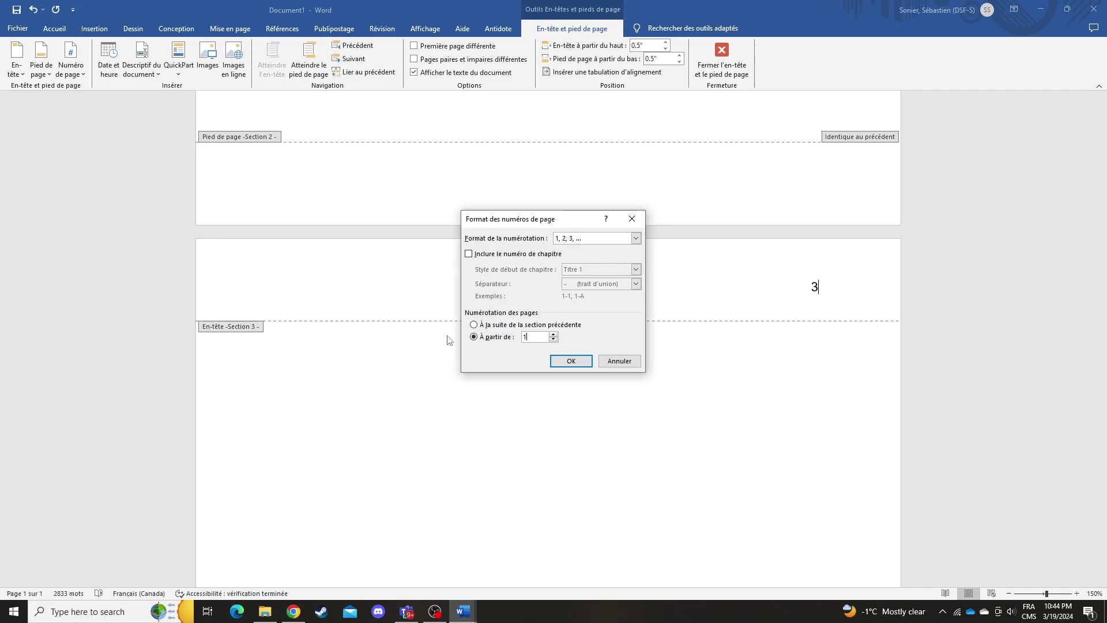
left_click(579, 361)
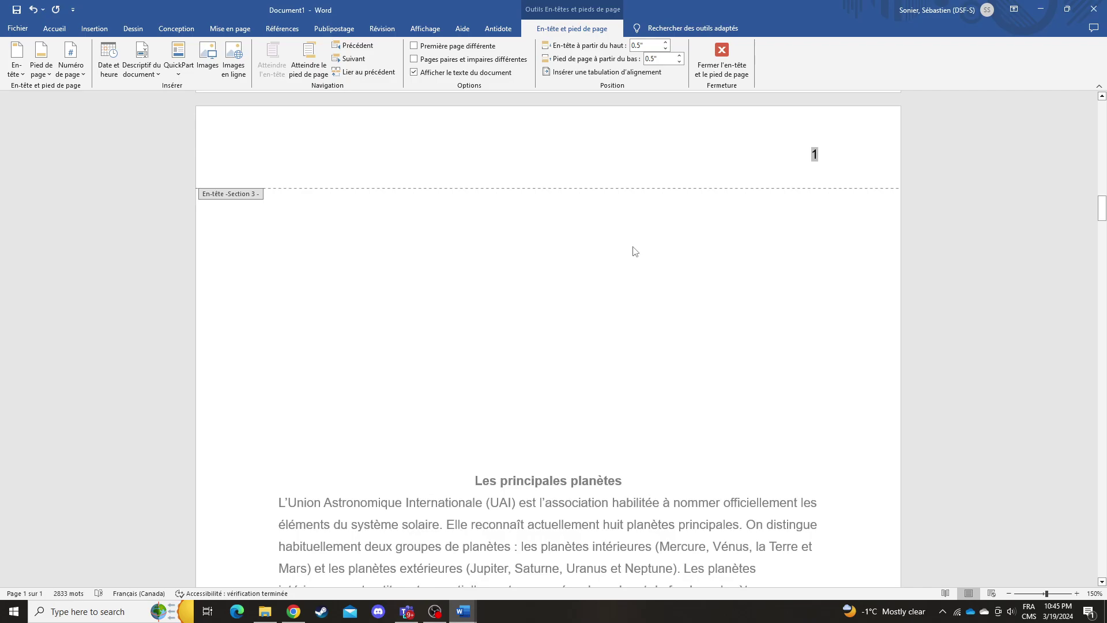
double_click(754, 276)
Step: Update the table of contents to match the new page numbering
scroll(738, 288, "up", 8)
scroll(680, 305, "up", 8)
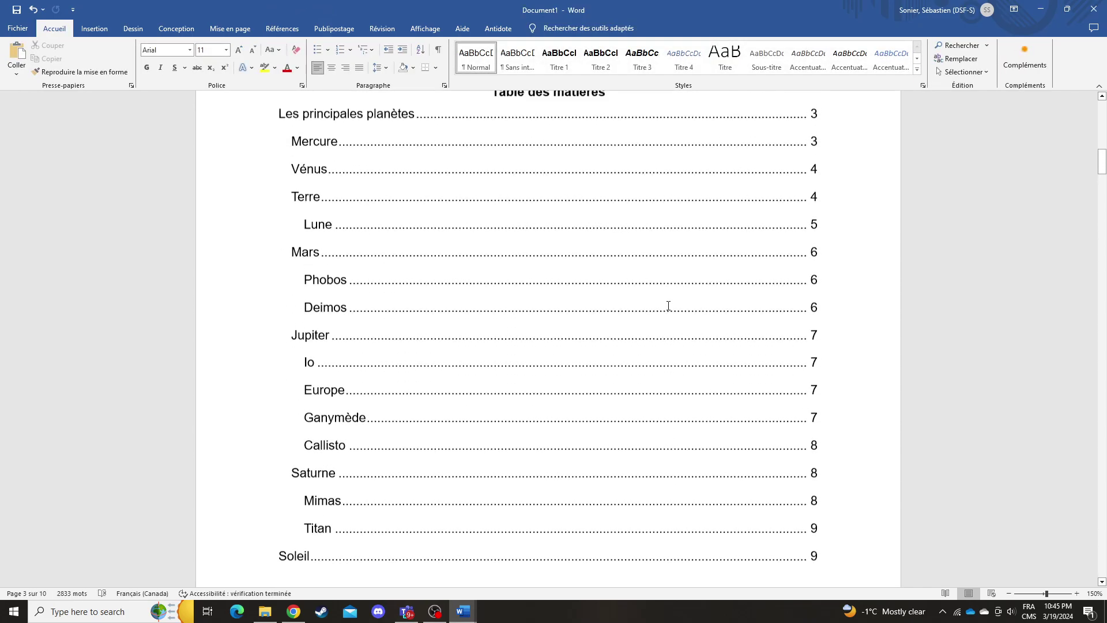
left_click(593, 296)
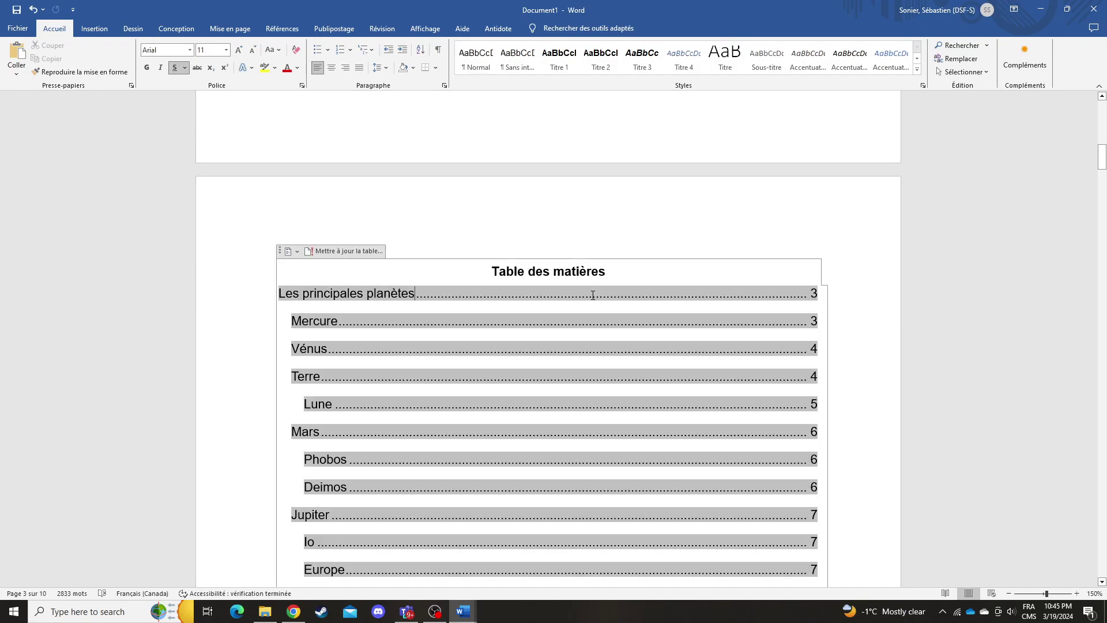
left_click(355, 252)
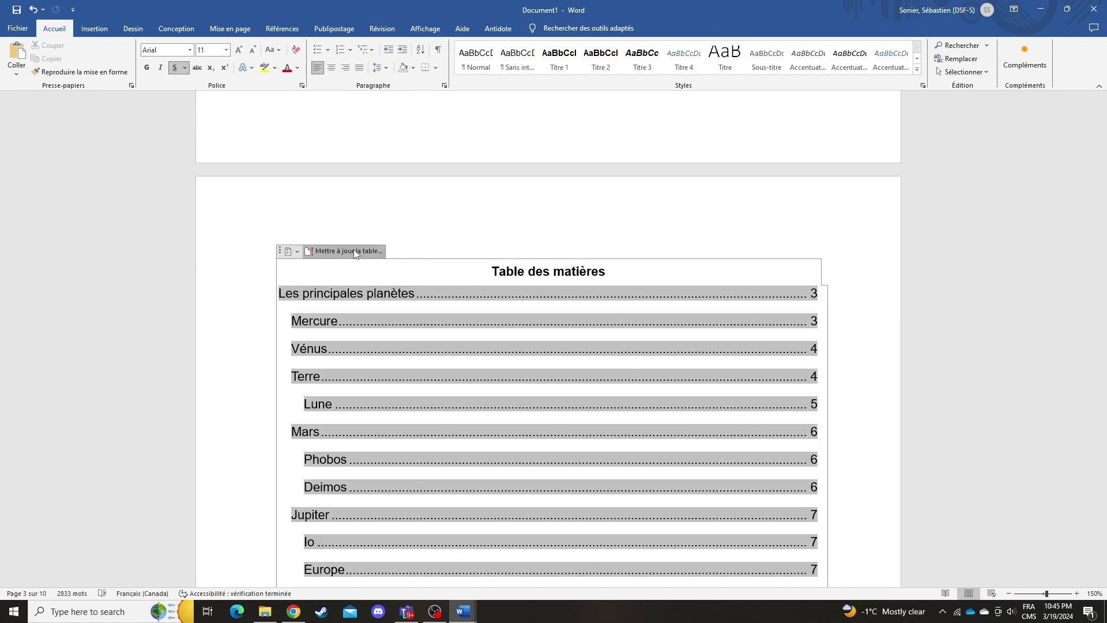
left_click(563, 322)
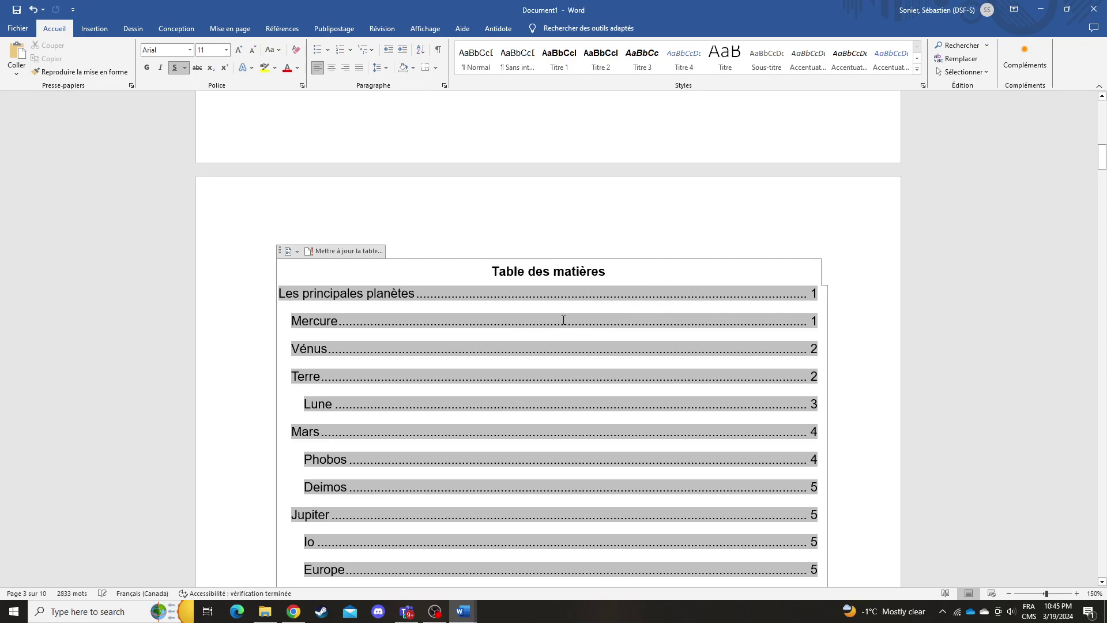
scroll(697, 351, "down", 1)
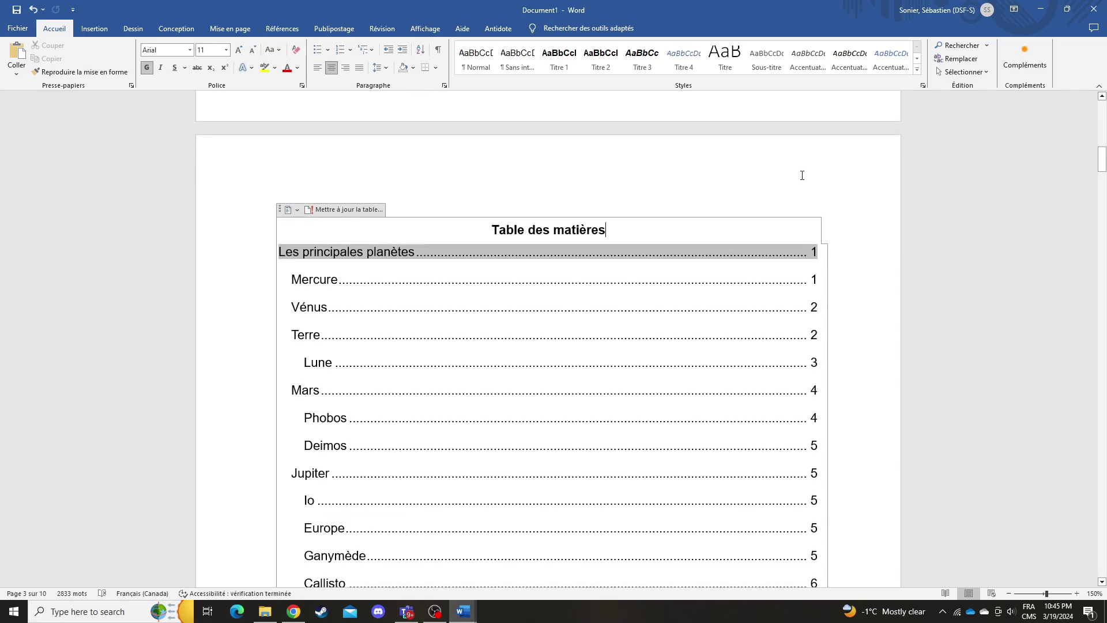
Step: Examine the headers from the table of contents to the first body page to check where page numbers appear
double_click(801, 175)
scroll(772, 298, "down", 10)
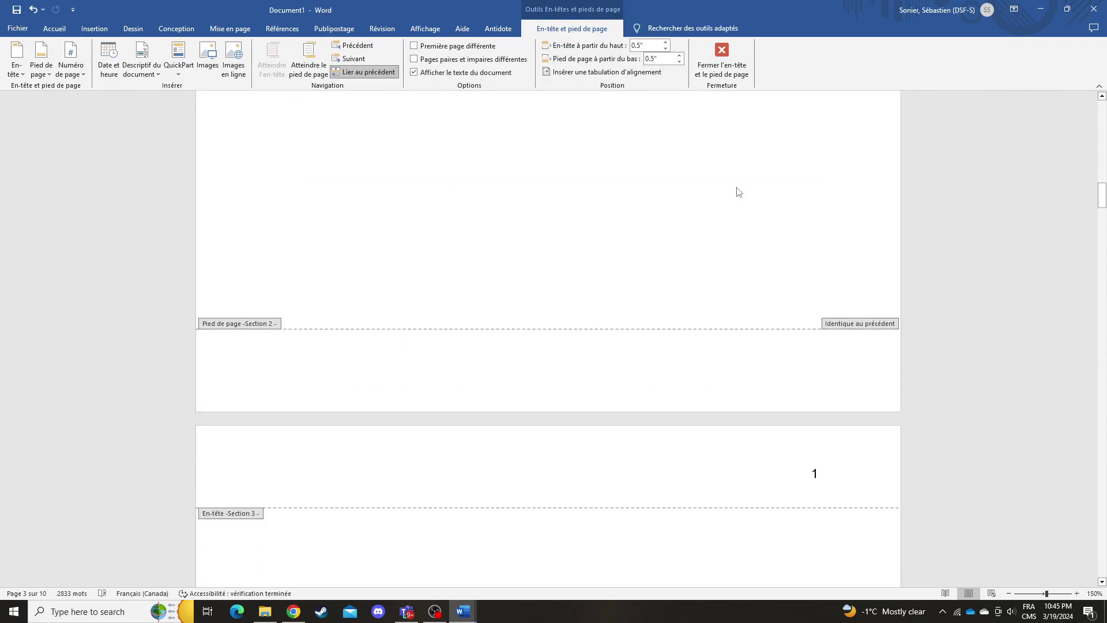
scroll(791, 271, "down", 5)
double_click(734, 259)
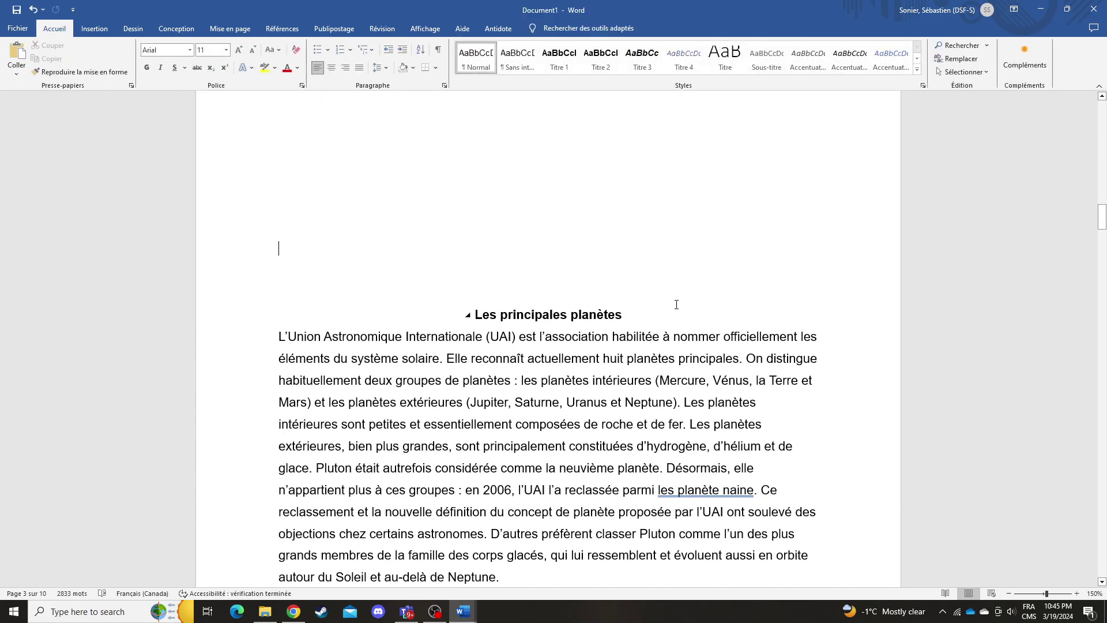
scroll(698, 311, "up", 6)
scroll(767, 374, "down", 3)
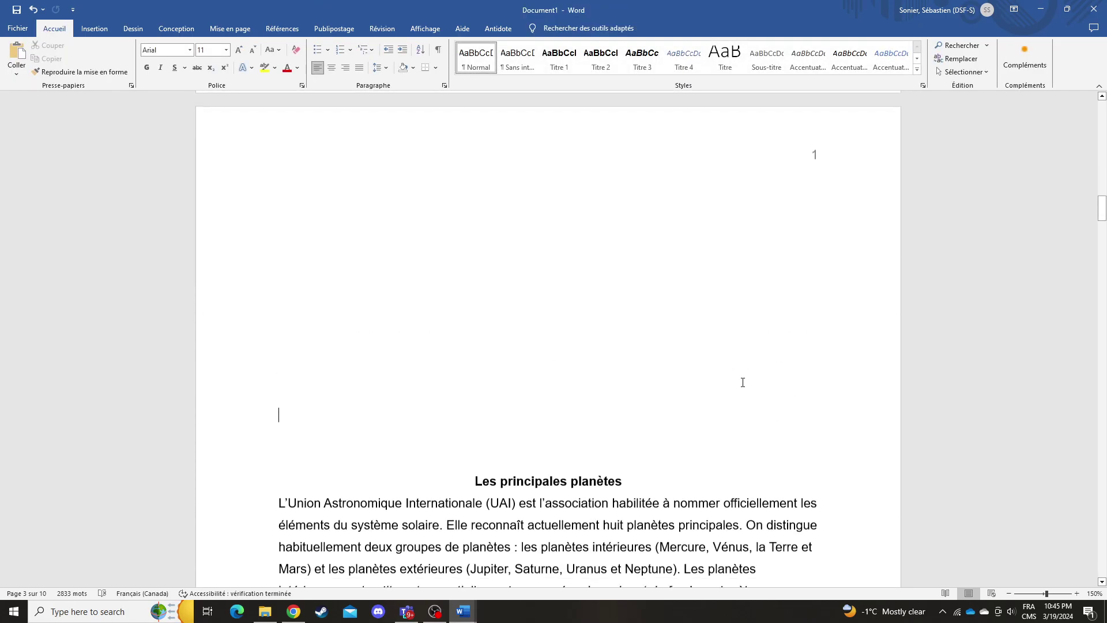
scroll(697, 343, "up", 5)
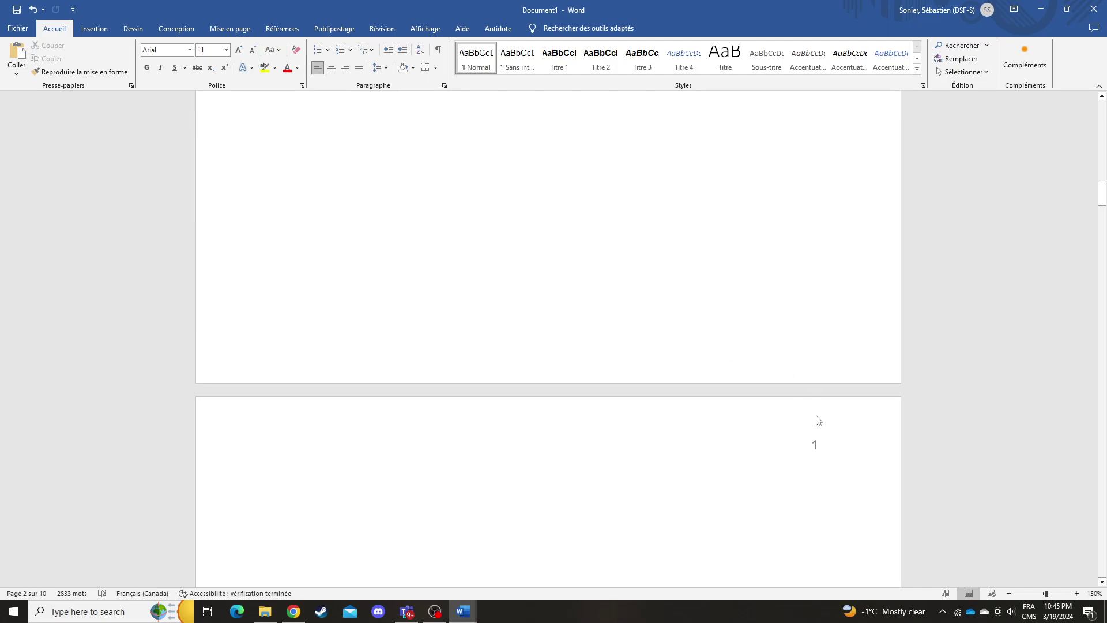
Step: Enable a different first page for the section 3 header and return to the document body
double_click(783, 426)
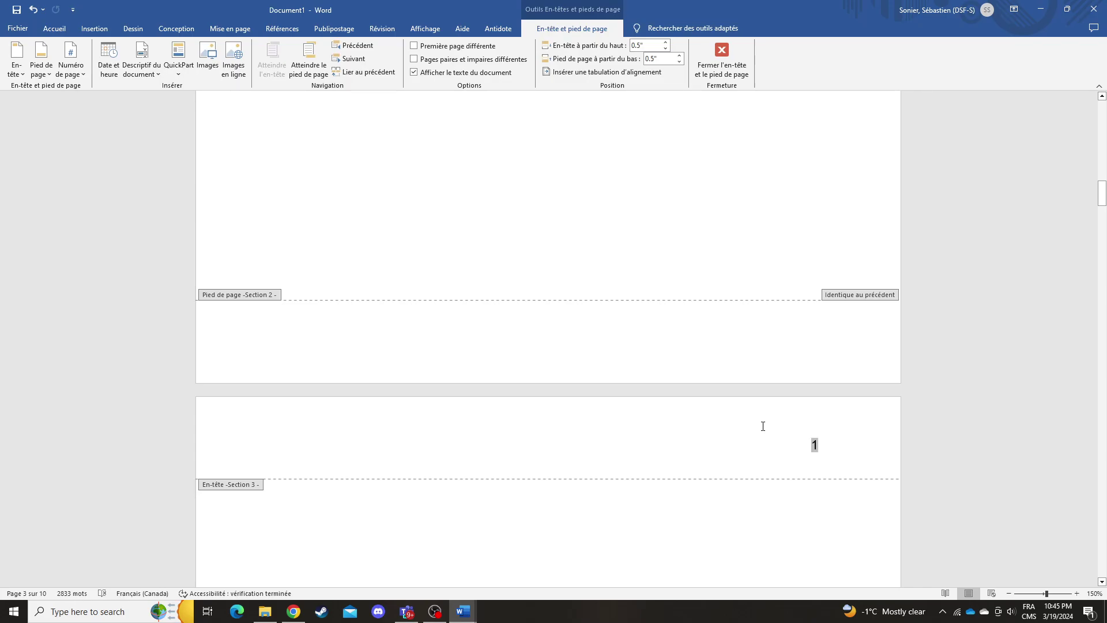
scroll(763, 426, "down", 15)
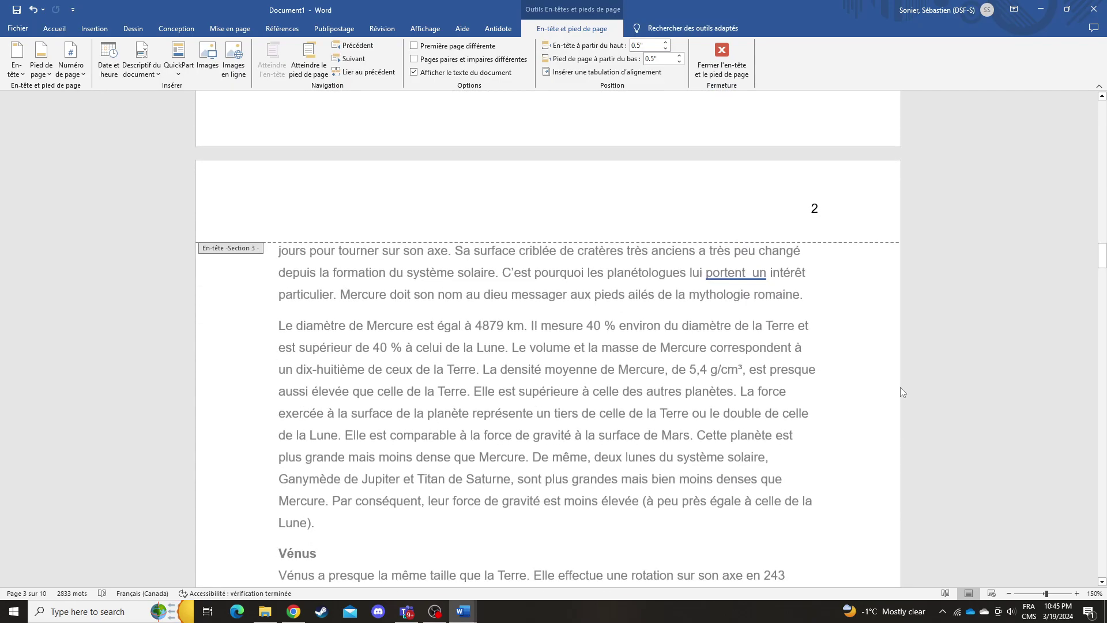
scroll(613, 248, "up", 15)
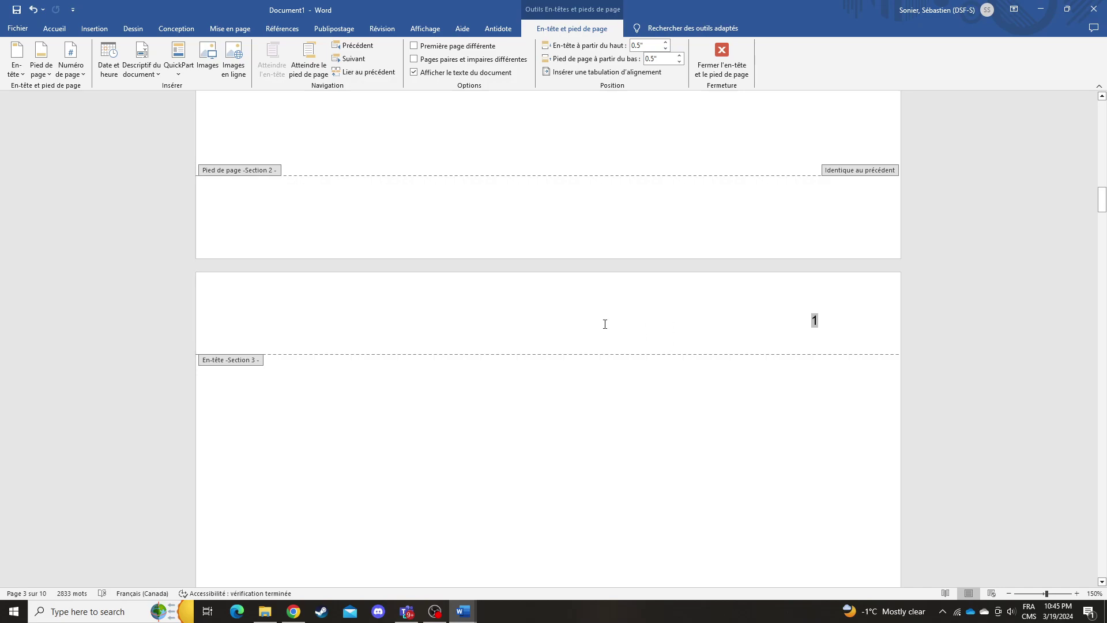
left_click(414, 46)
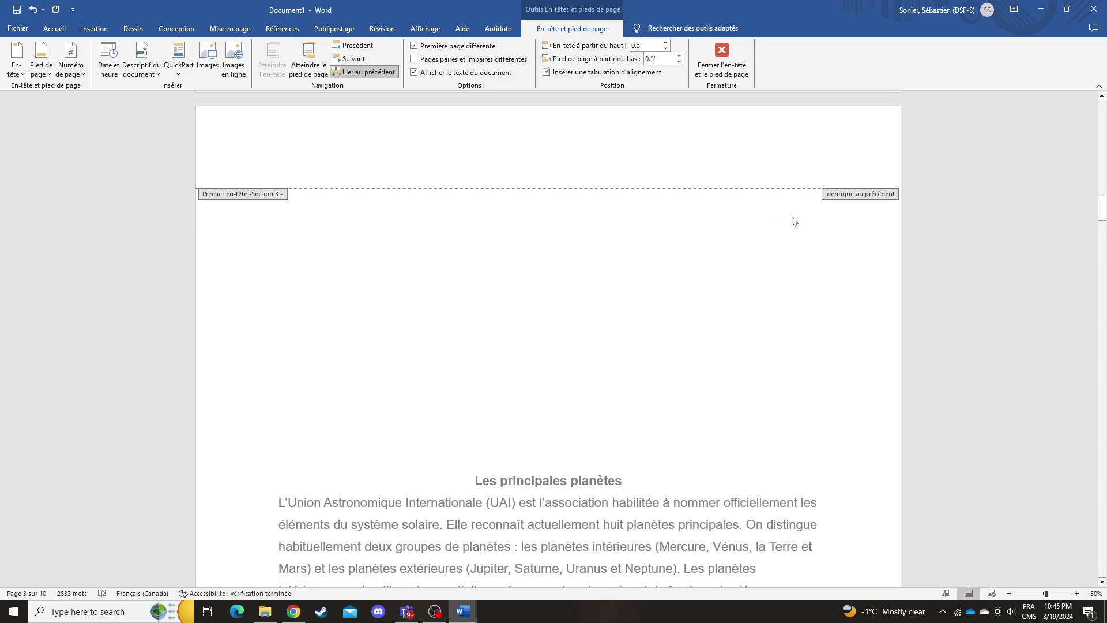
double_click(777, 219)
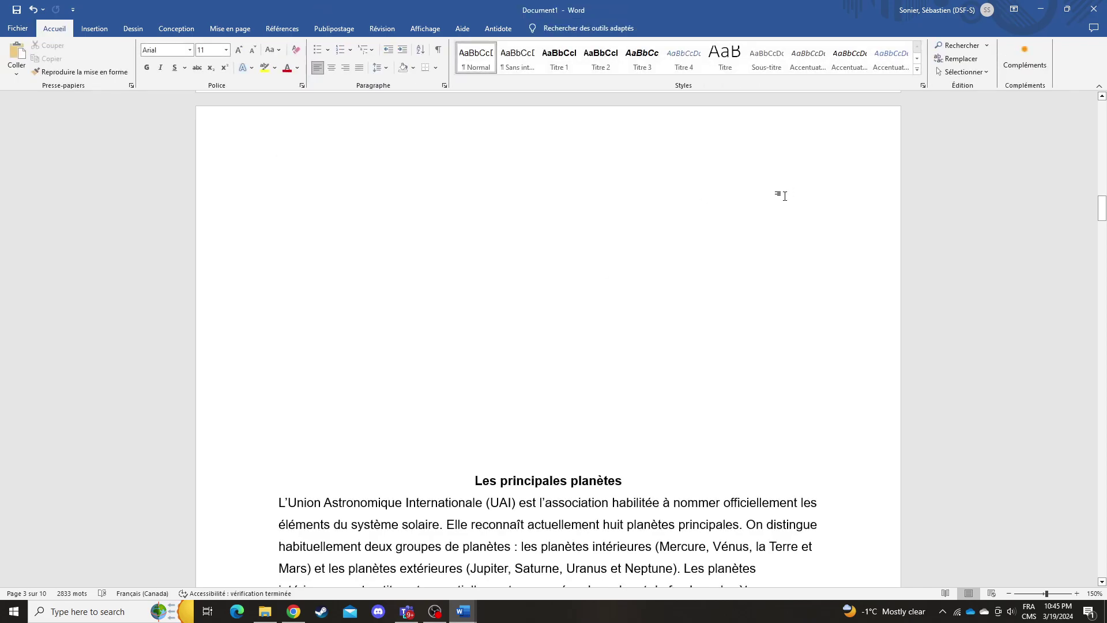
Step: Review the page numbers in the headers of the body pages following the first one
scroll(792, 182, "down", 10)
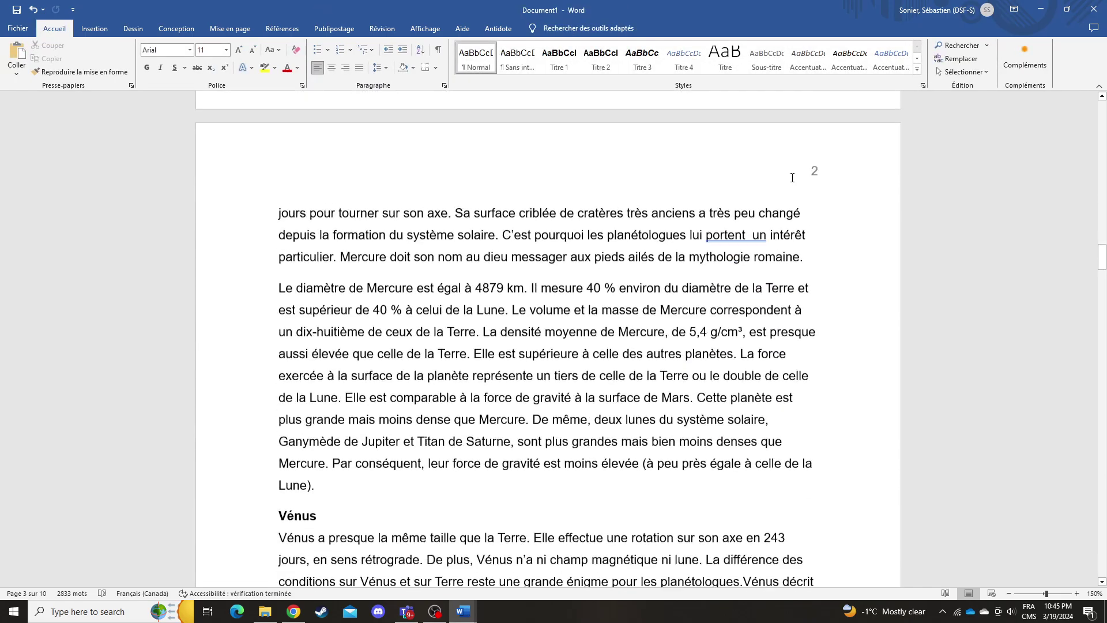
scroll(807, 134, "down", 15)
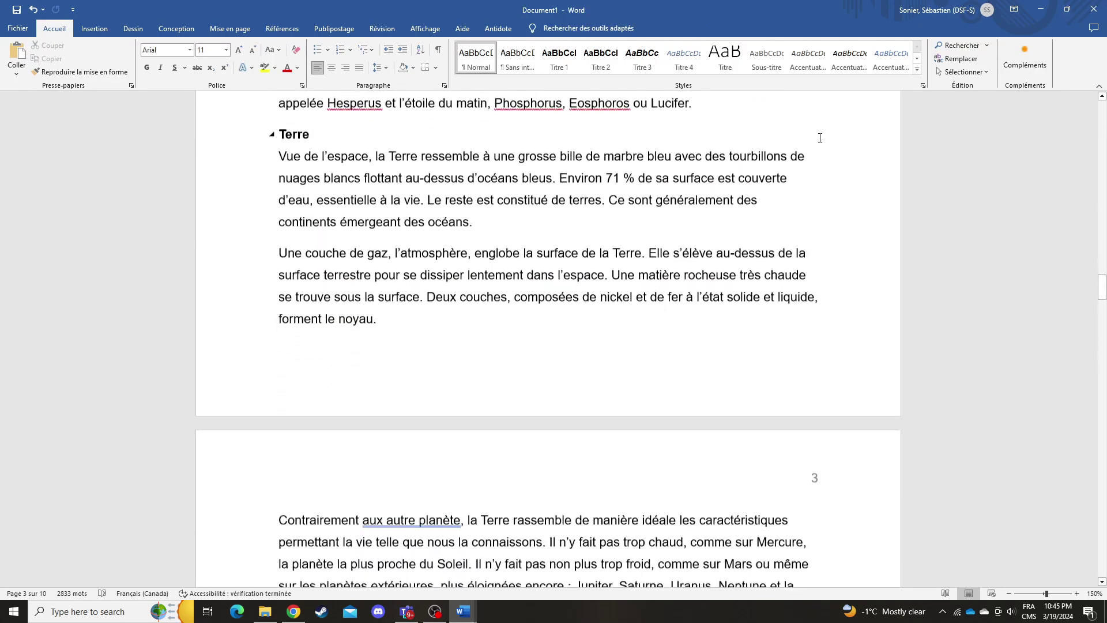
scroll(811, 157, "down", 5)
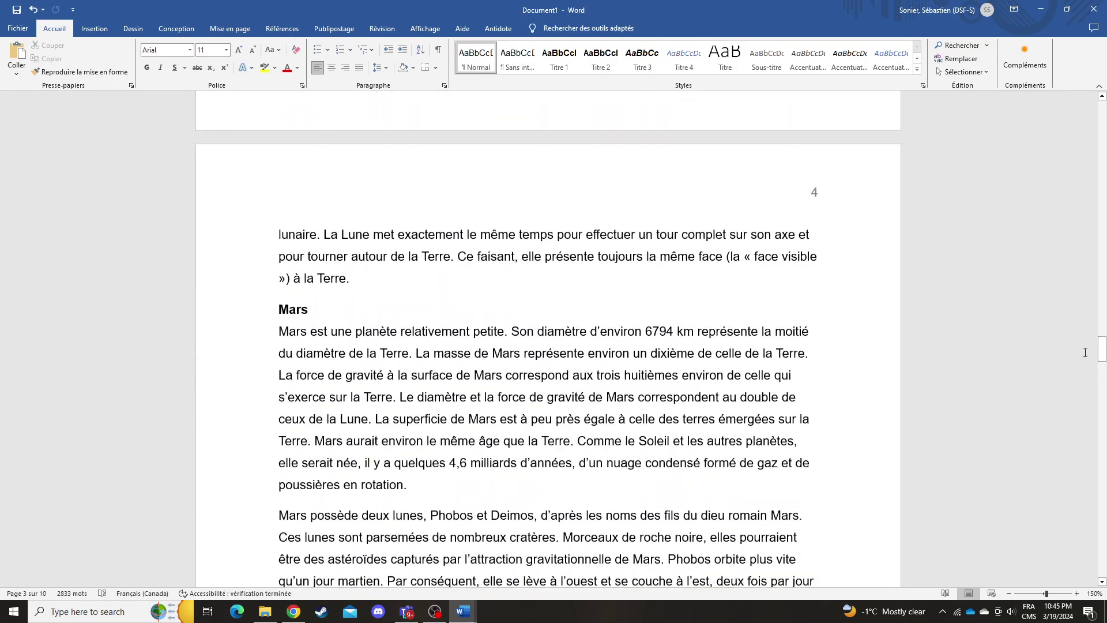
left_click_drag(1102, 351, 1094, 201)
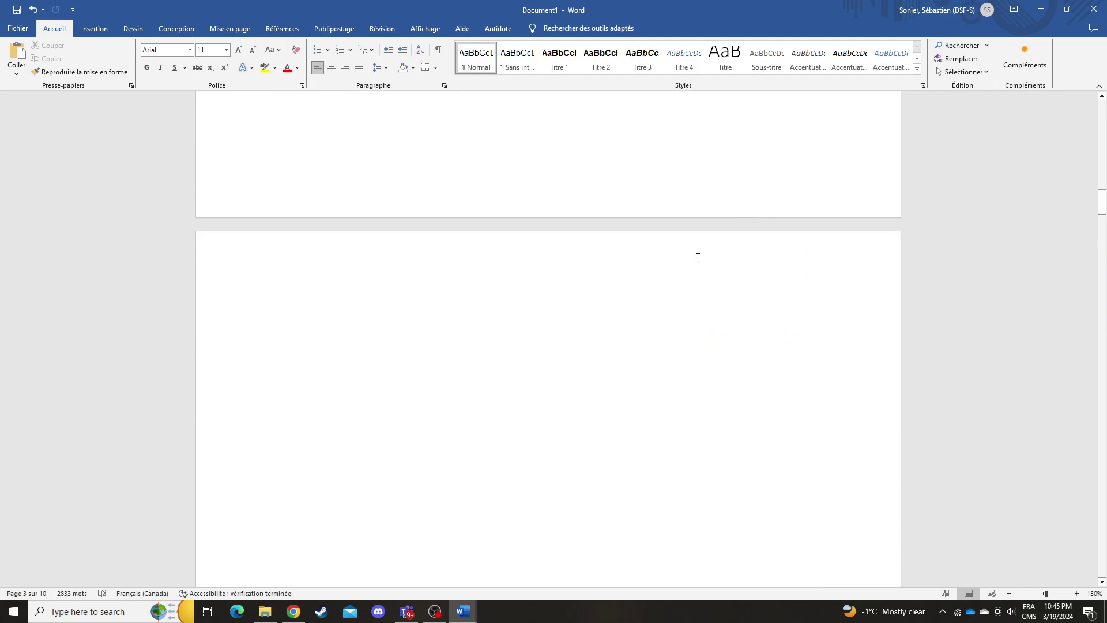
Step: Remove some of the blank lines above the Les principales planètes heading on the first body page
scroll(695, 257, "up", 8)
scroll(675, 258, "down", 5)
scroll(670, 255, "down", 5)
scroll(646, 266, "up", 2)
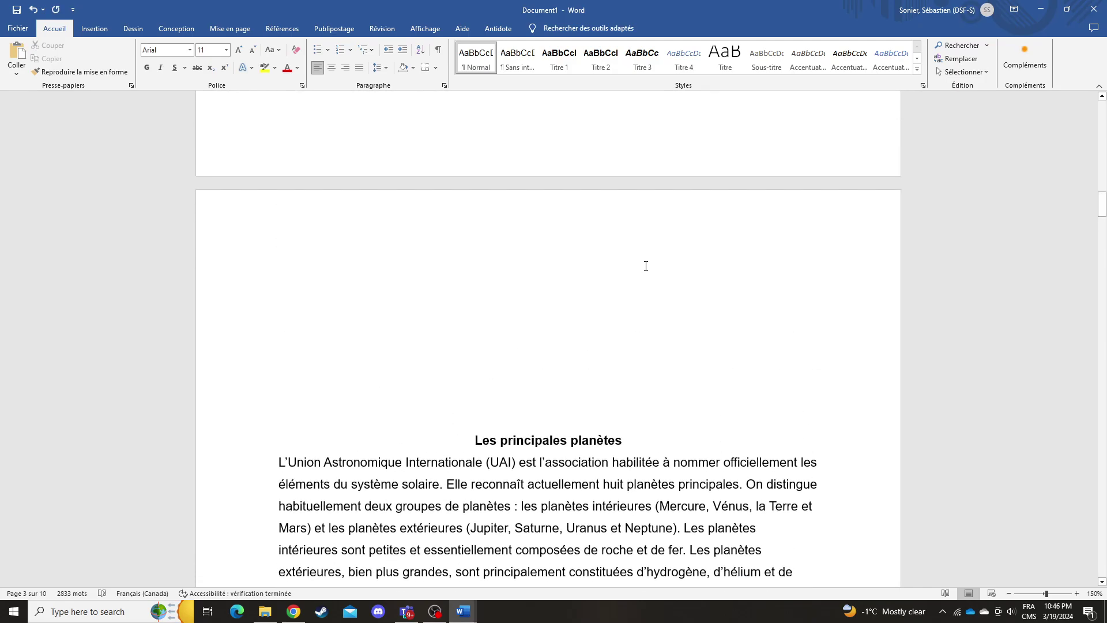
scroll(646, 264, "up", 2)
scroll(637, 264, "down", 2)
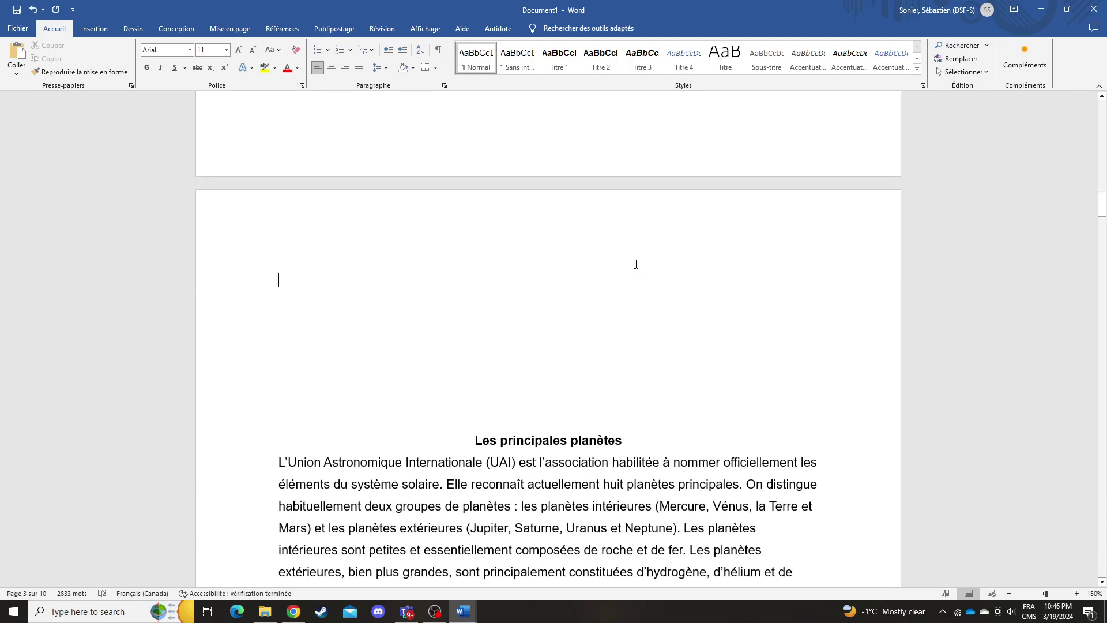